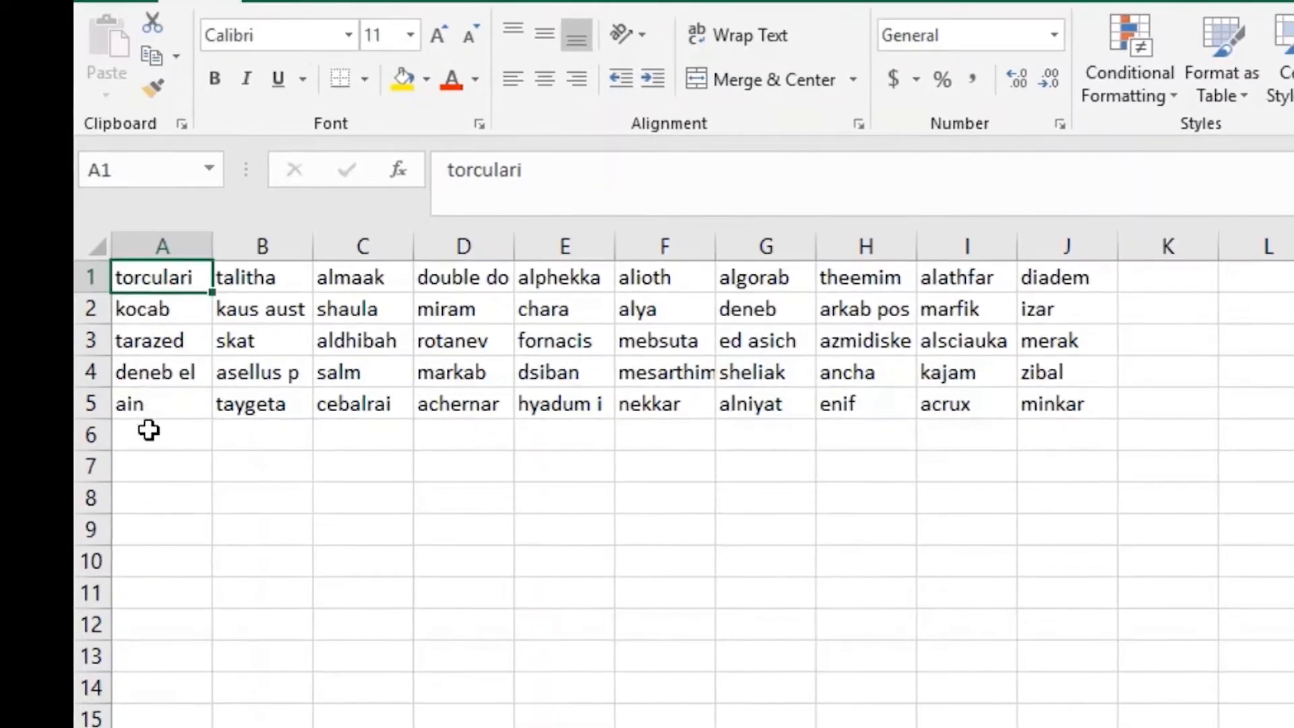
Step: Enter the formula =B1 in cell A6 so it displays talitha
left_click(149, 430)
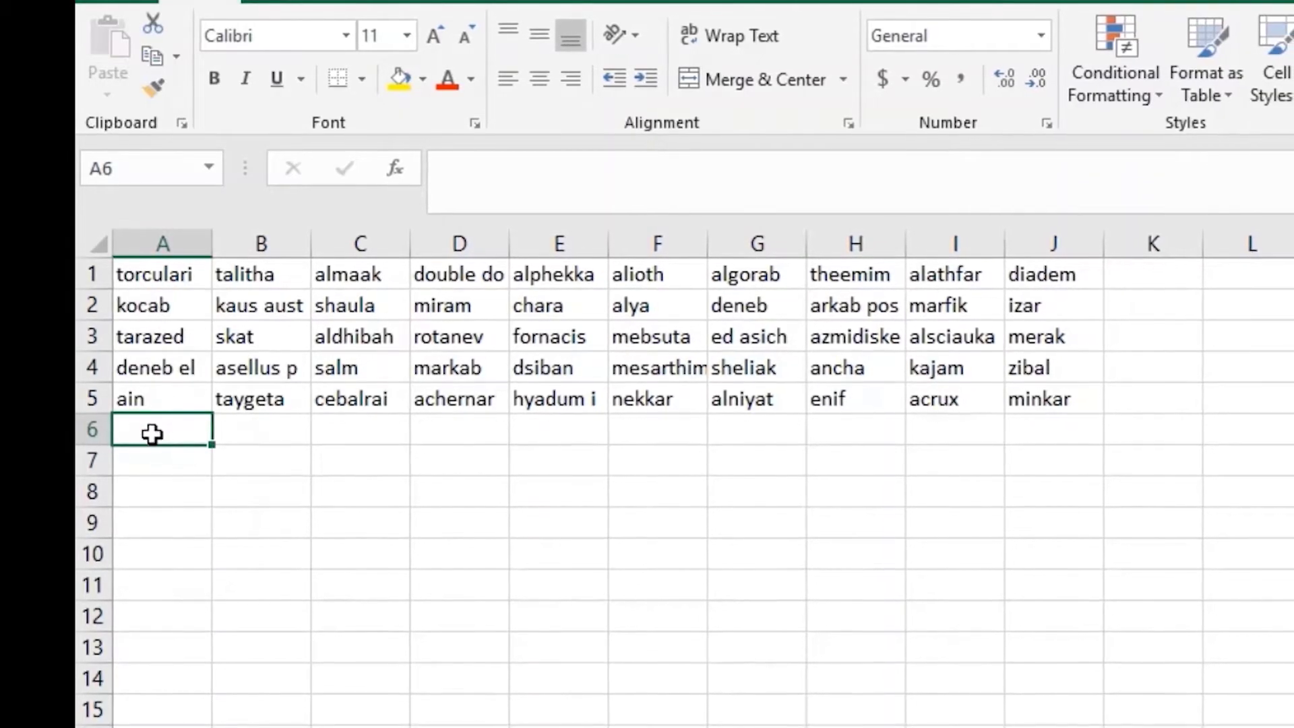
type("=")
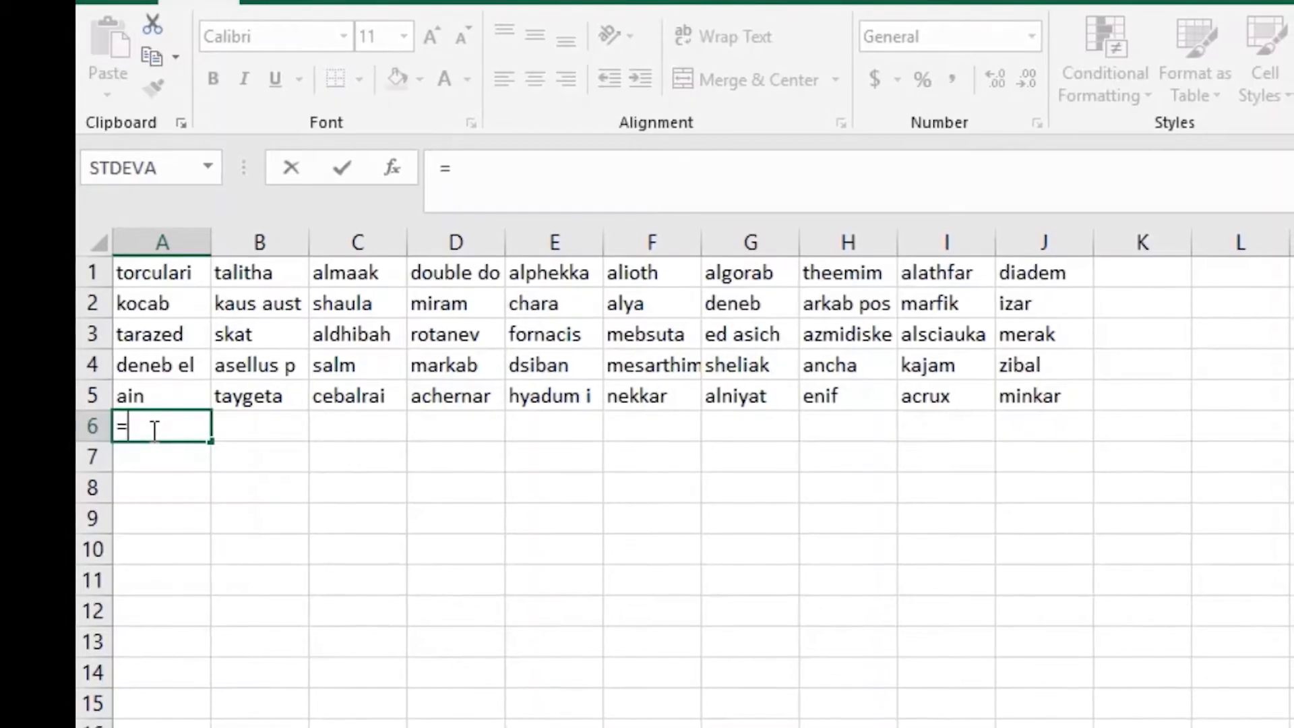
type("b1")
key("Return")
left_click(151, 427)
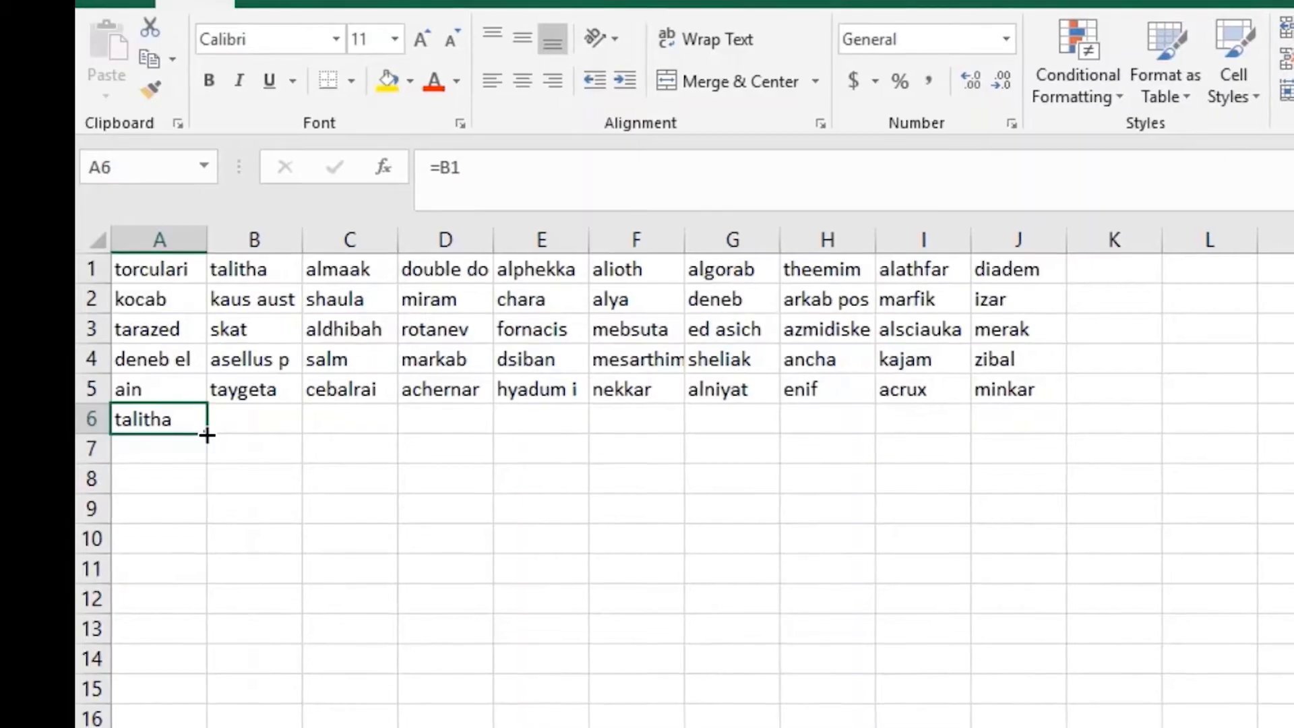
Step: Fill the A6 formula across to column J and down to row 50, stacking names to minkar
left_click_drag(207, 435, 994, 422)
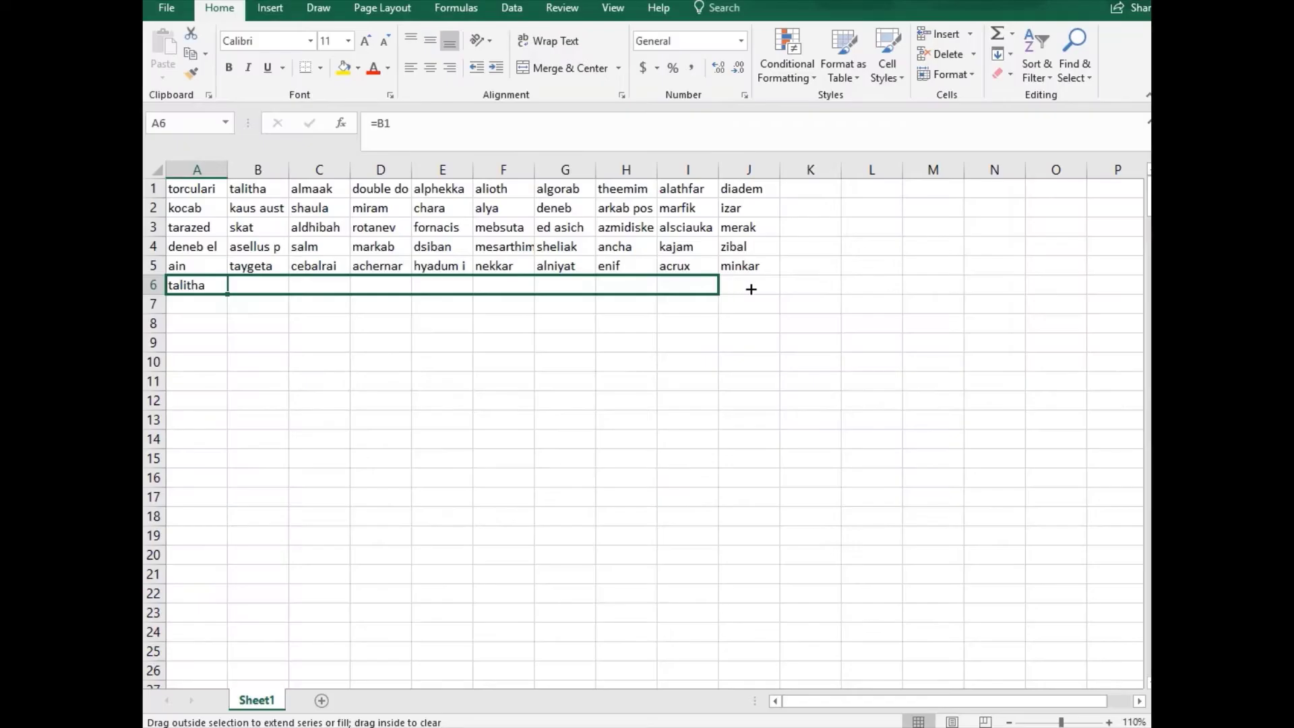
left_click_drag(751, 289, 757, 288)
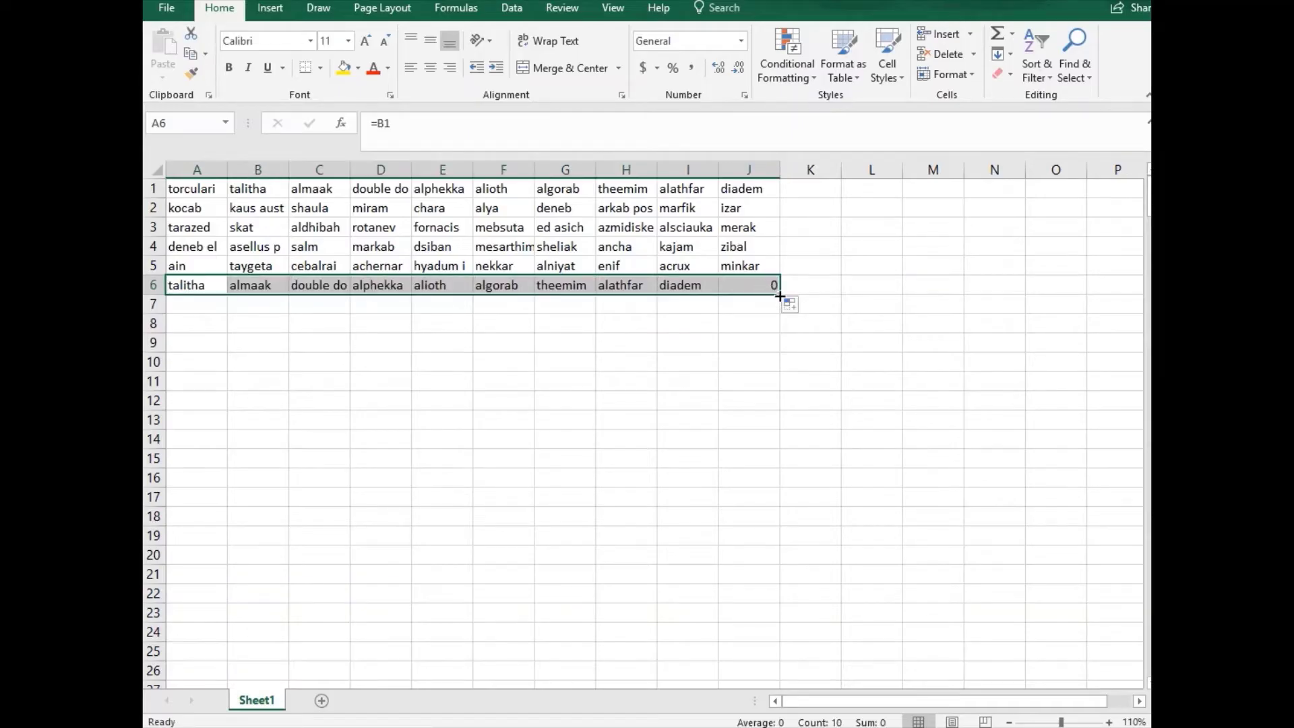
left_click_drag(779, 297, 711, 604)
left_click(214, 475)
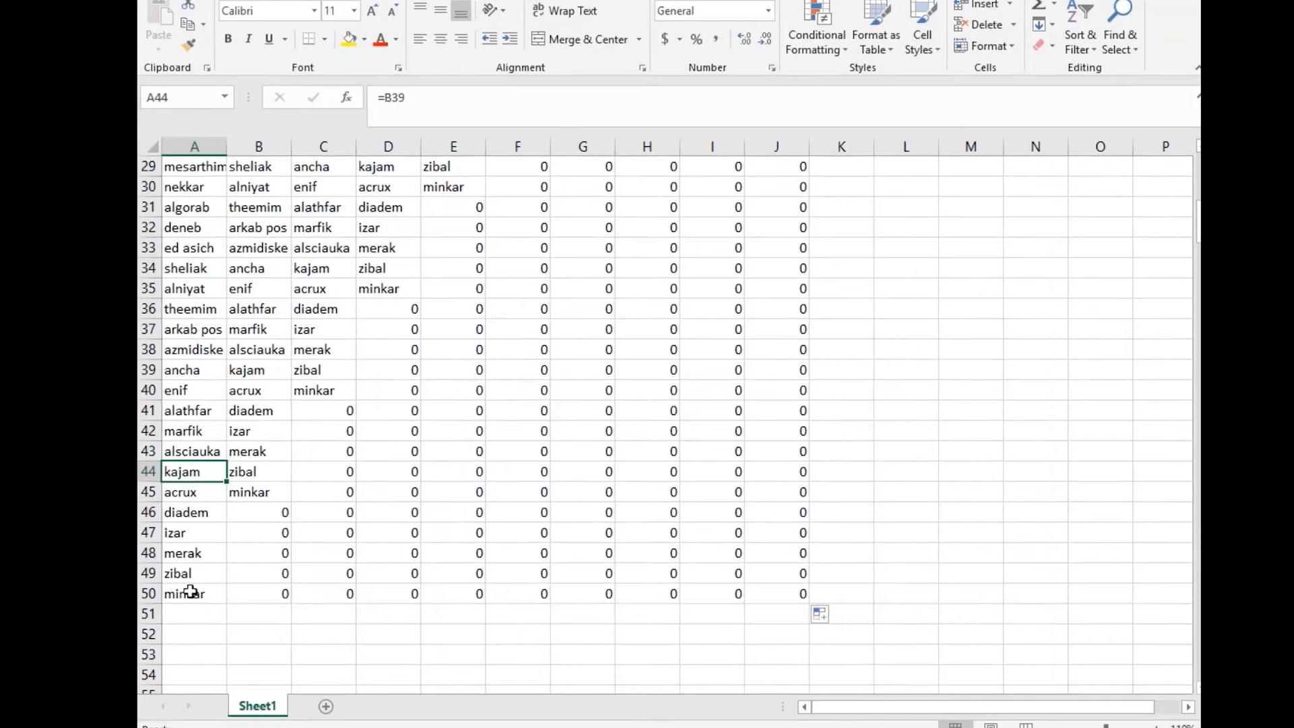
Step: Convert column A's formulas to plain values with copy and Paste Values
left_click(191, 593)
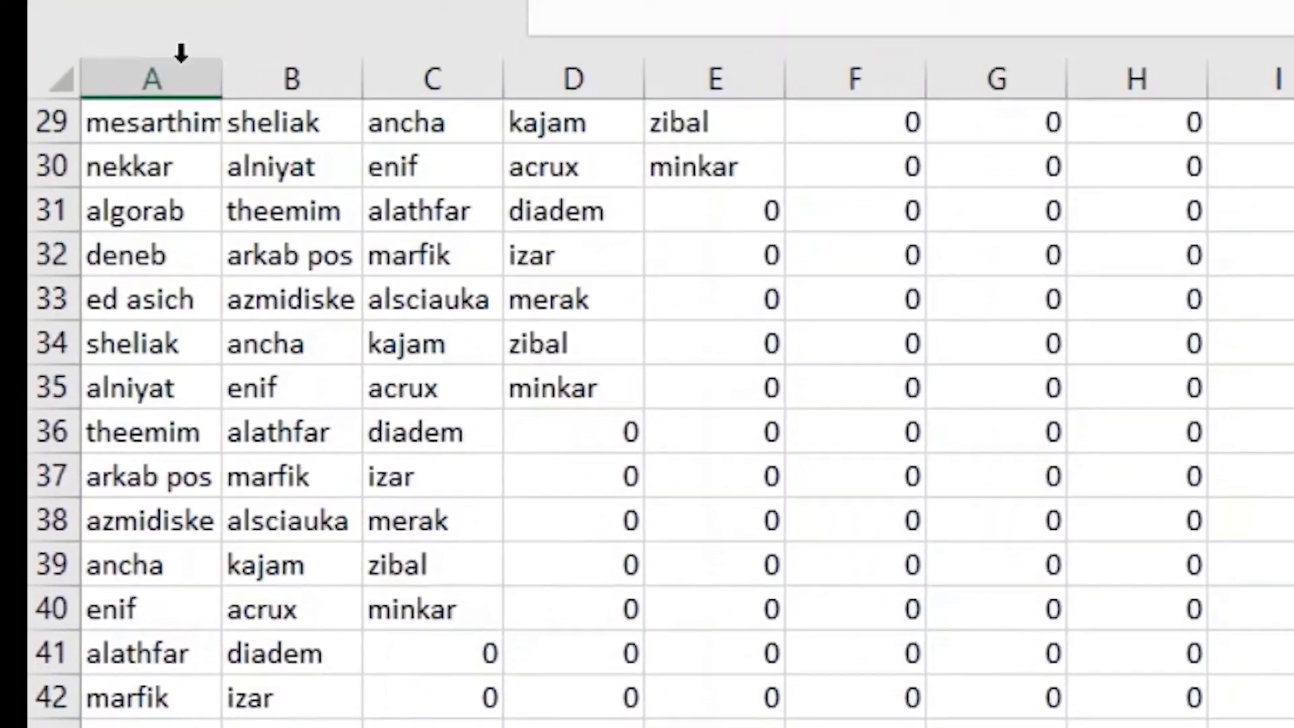
left_click(179, 67)
right_click(173, 68)
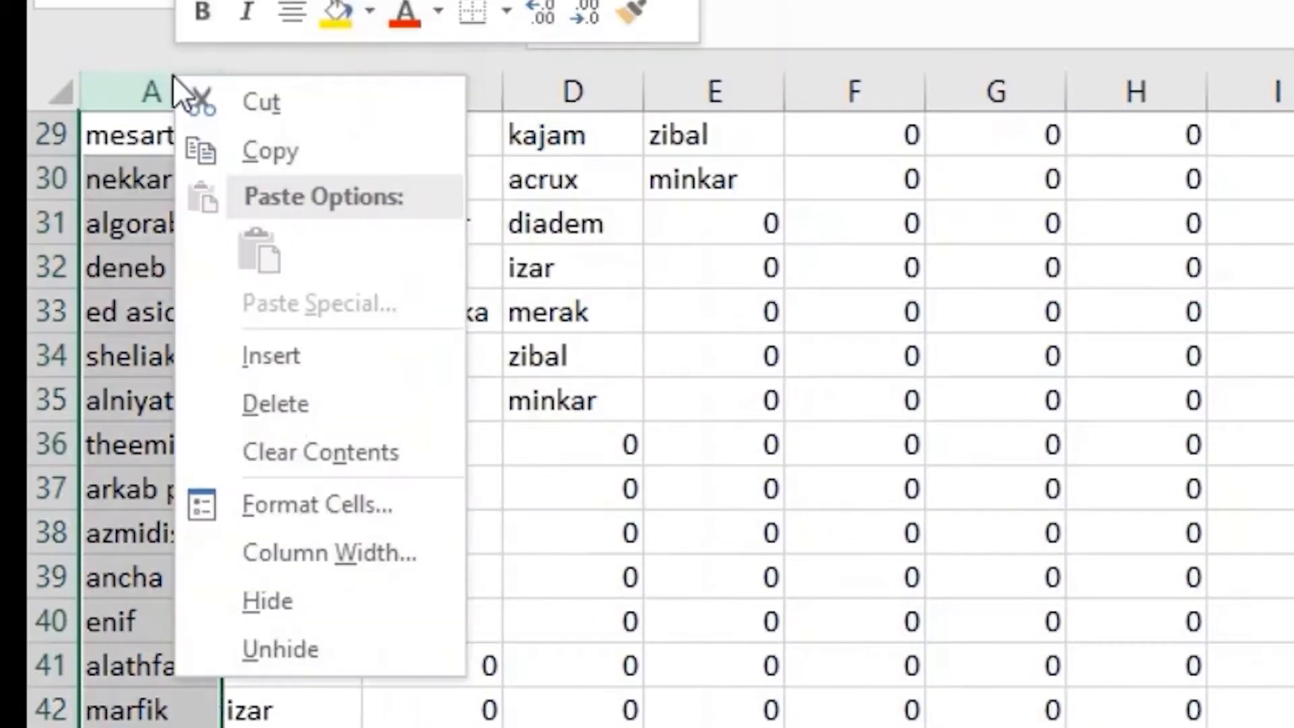
left_click(224, 151)
right_click(164, 210)
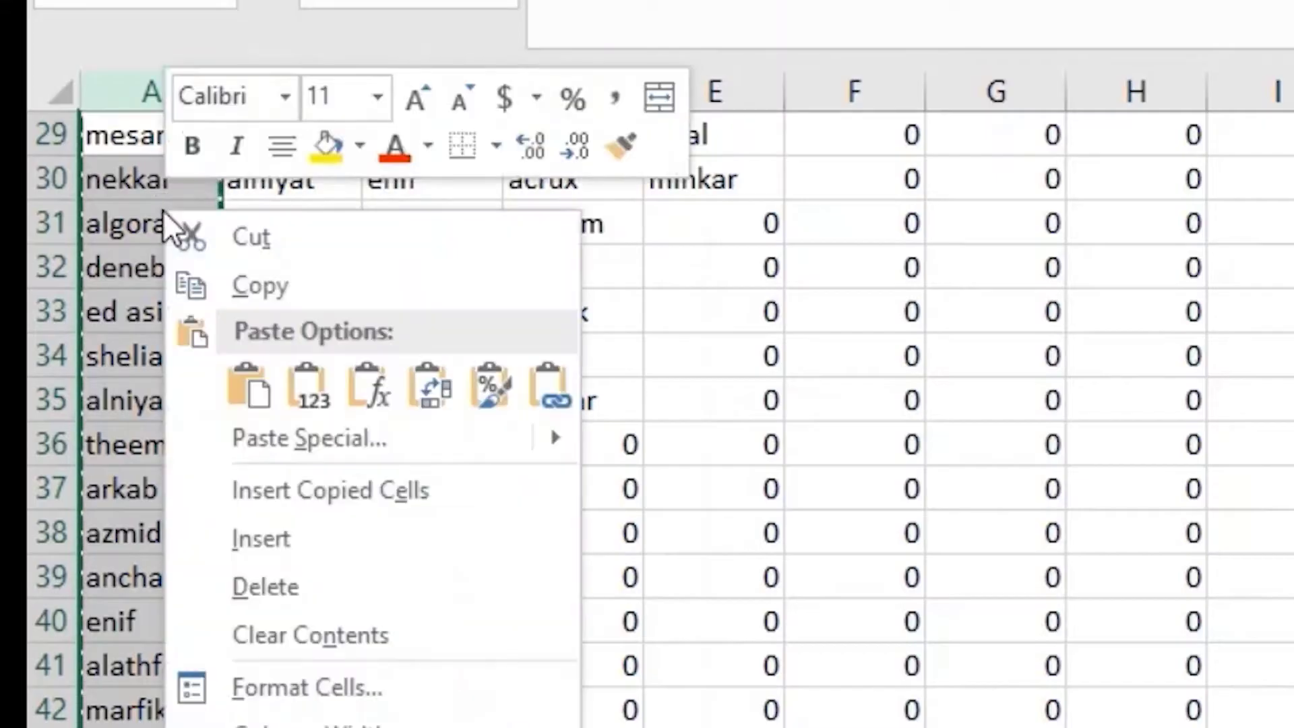
left_click(308, 389)
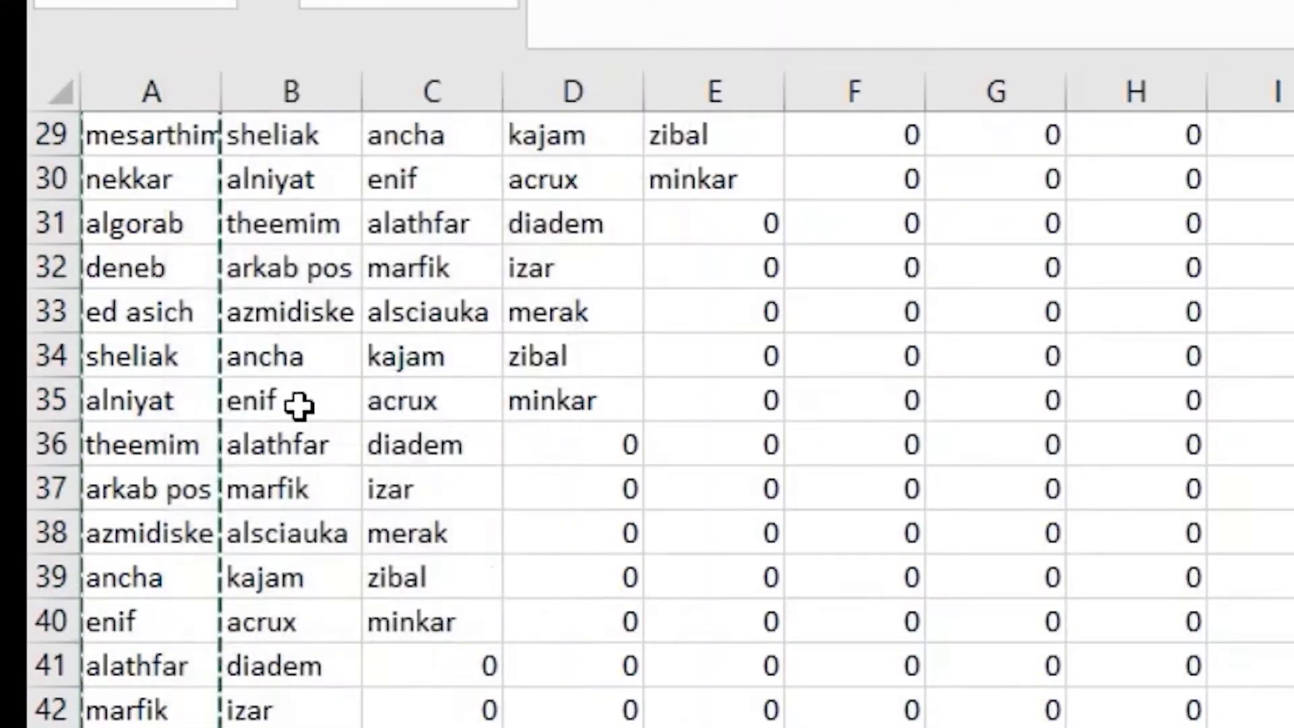
Step: Delete columns B through J, leaving the single name list in column A
left_click(115, 297)
key("Up")
key("Up")
key("Up")
key("Up")
key("Up")
key("Up")
key("Up")
key("Up")
key("Up")
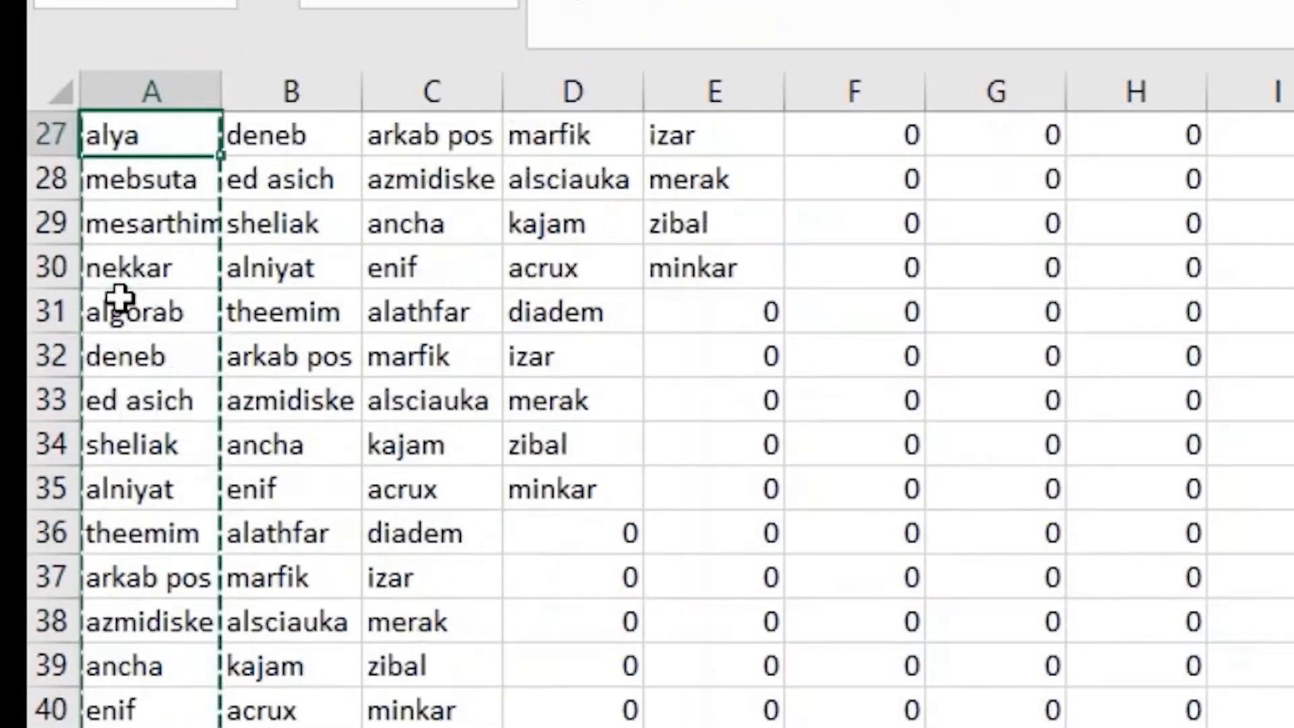
key("Up")
key("Up")
key("Up")
key("Up")
key("Up")
key("Up")
key("Up")
key("Up")
key("Up")
key("Up")
key("Up")
key("Up")
key("Up")
key("Up")
key("Up")
key("Up")
key("Up")
key("Up")
key("Up")
key("Up")
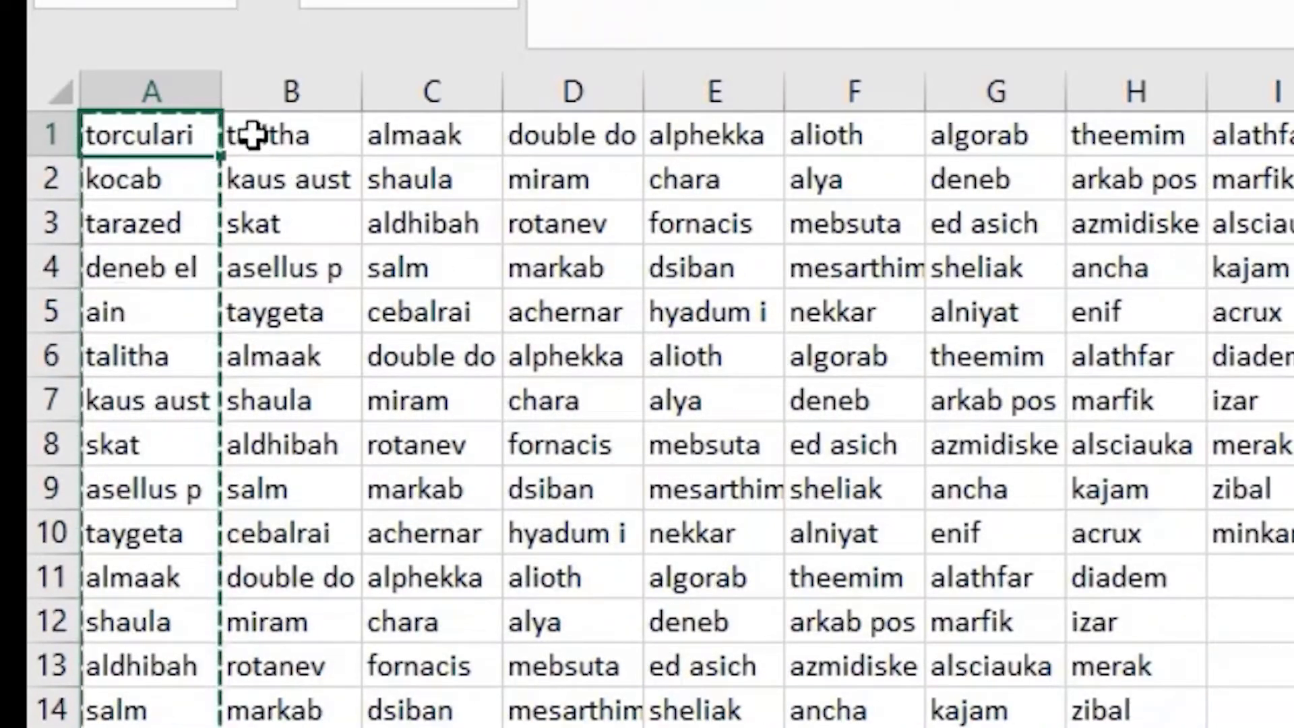
left_click_drag(254, 86, 1150, 132)
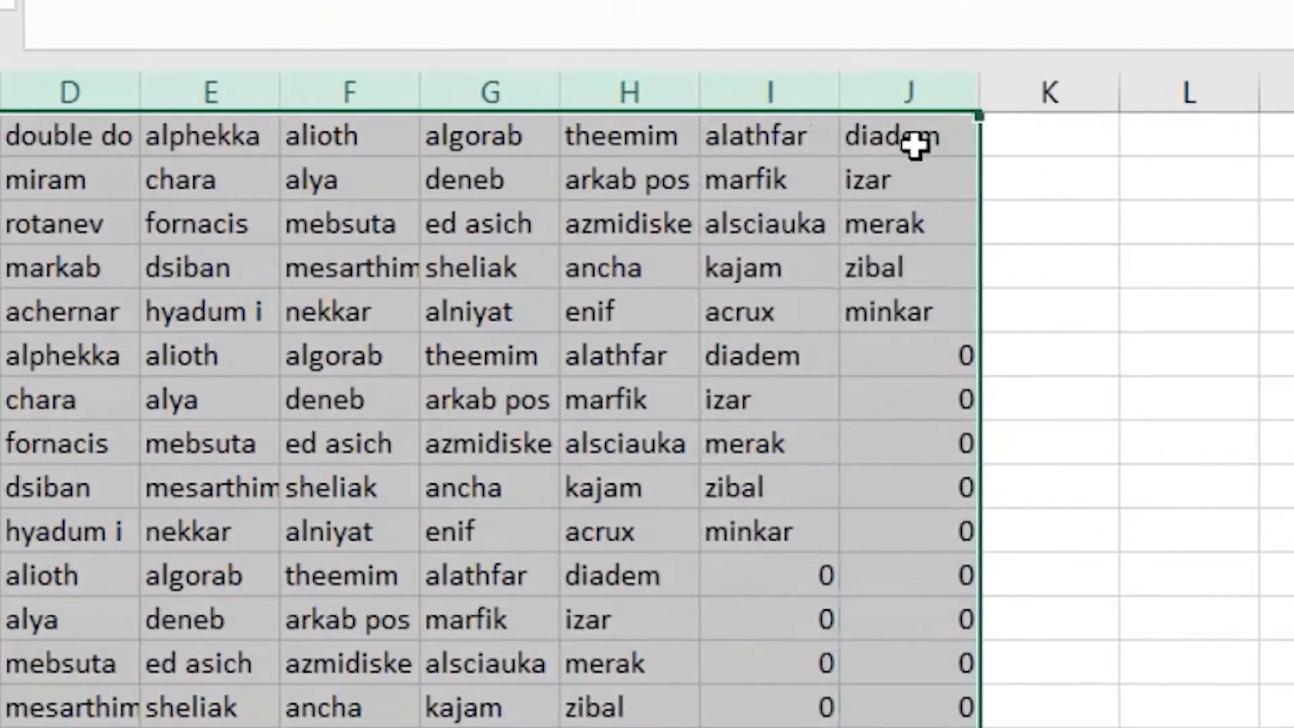
right_click(701, 270)
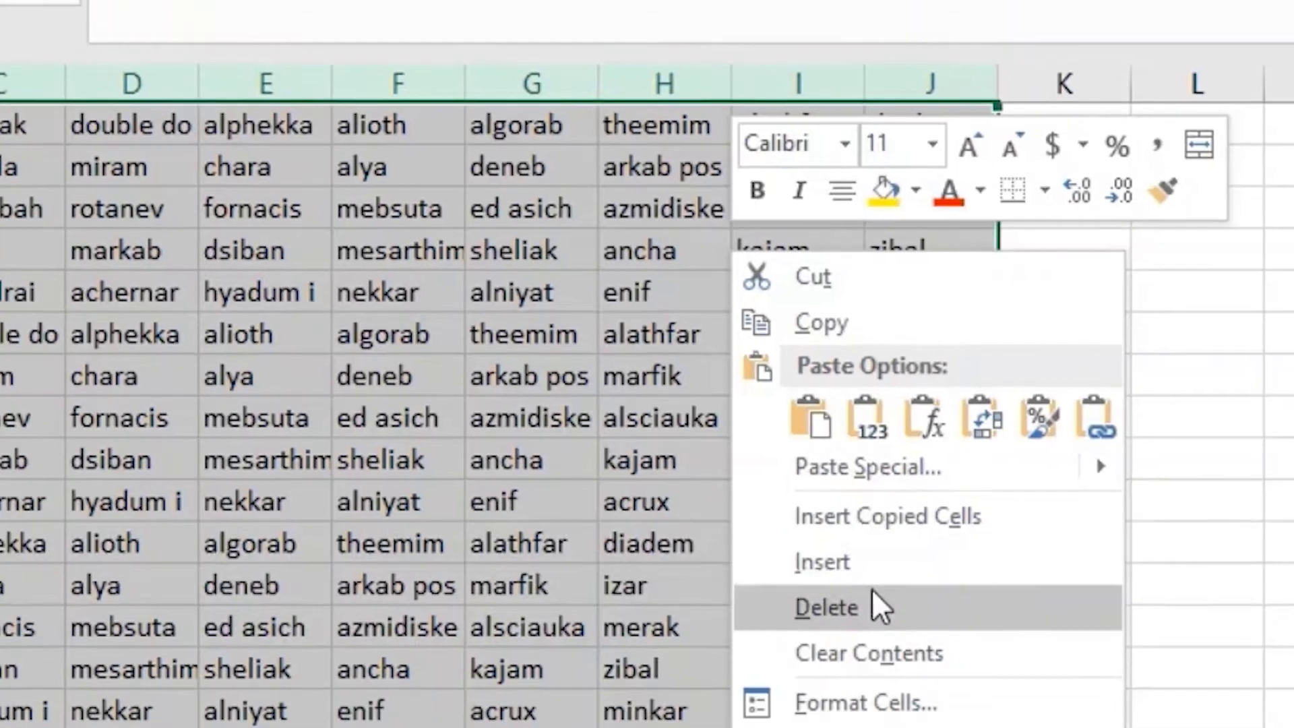
left_click(856, 642)
left_click(354, 38)
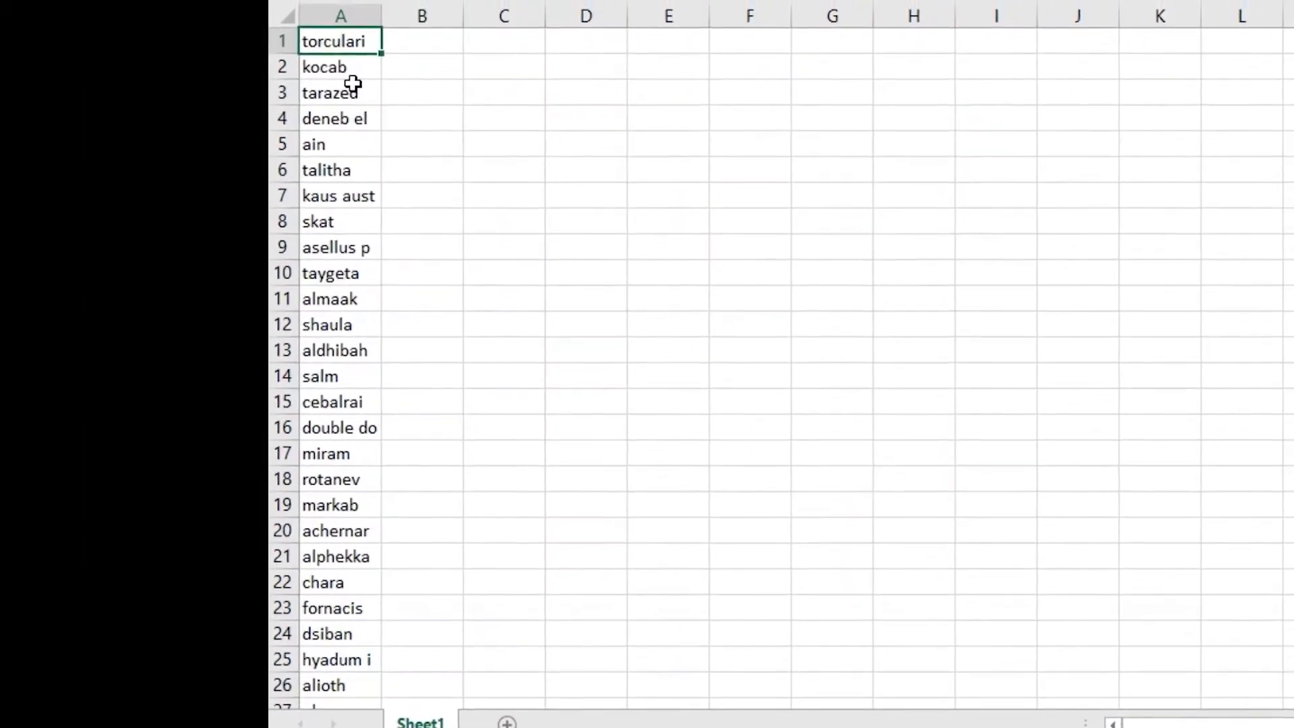
Step: Switch to the second example with star names in A1:J4, starting with torculari
key("ctrl+shift+t")
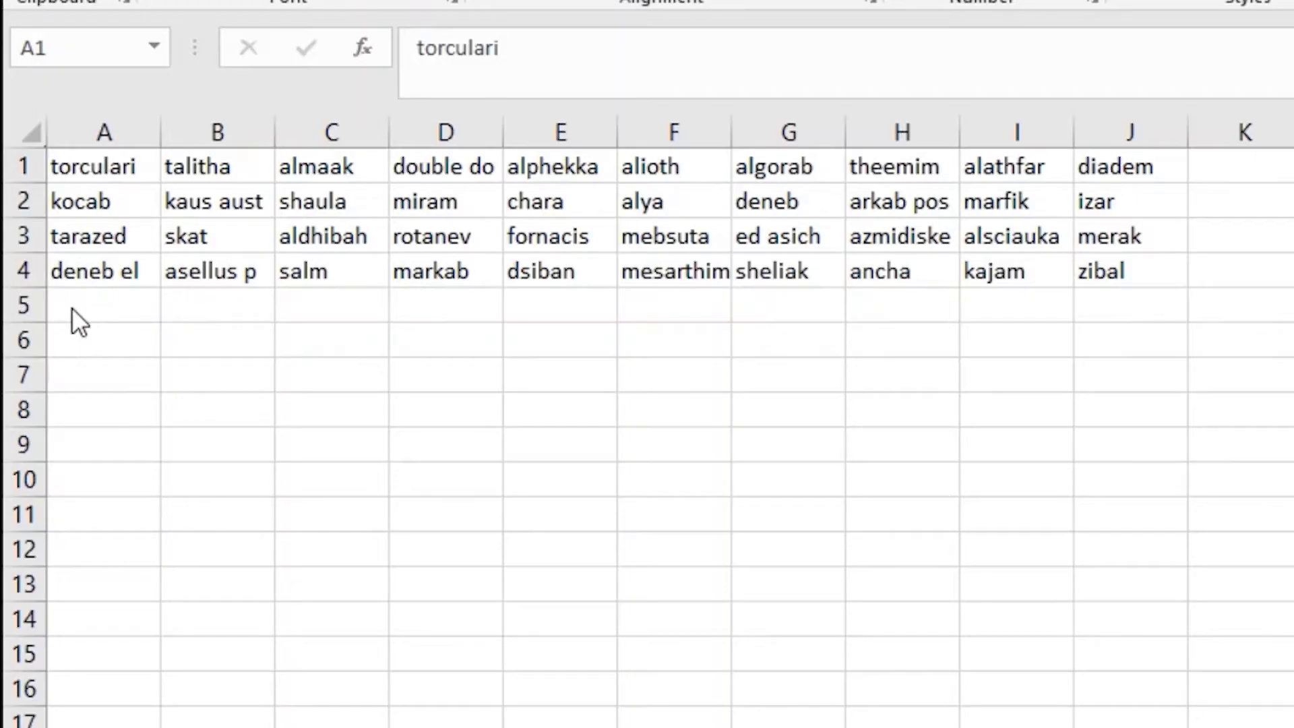
Step: Enter =B1 in cell A5 under the four-row grid so it shows talitha
left_click(72, 308)
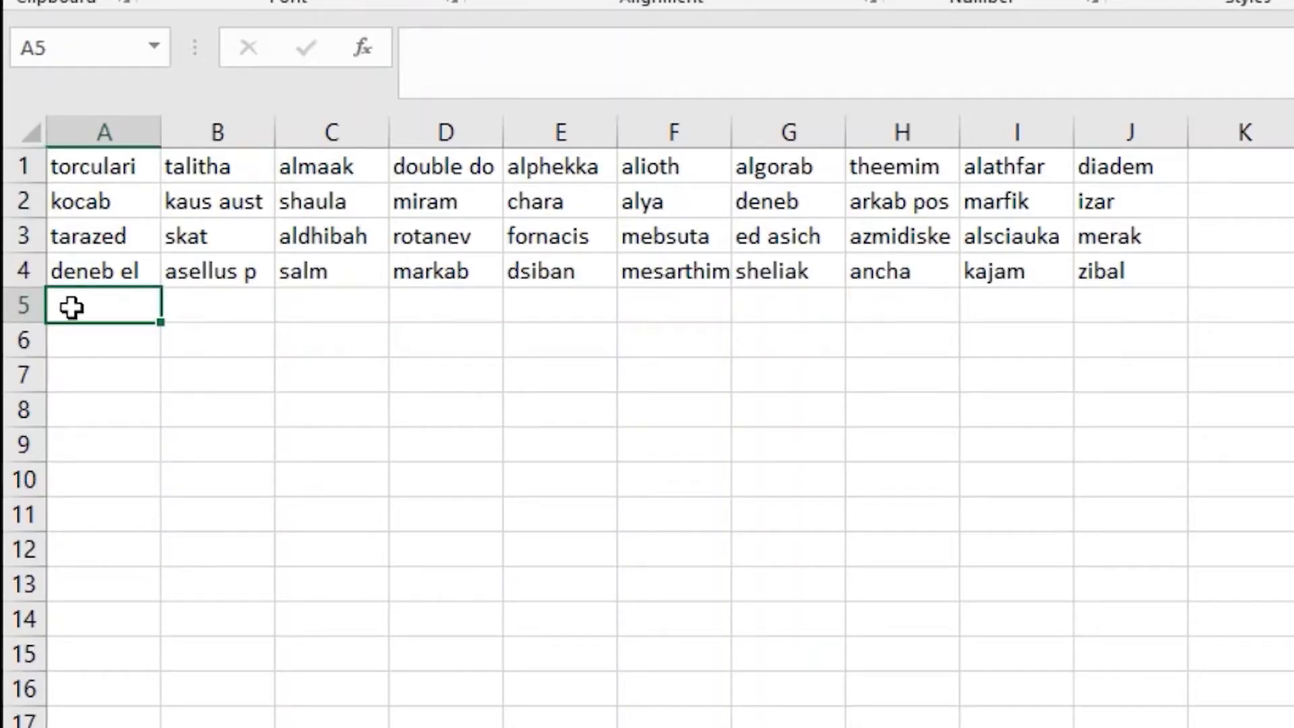
type("=")
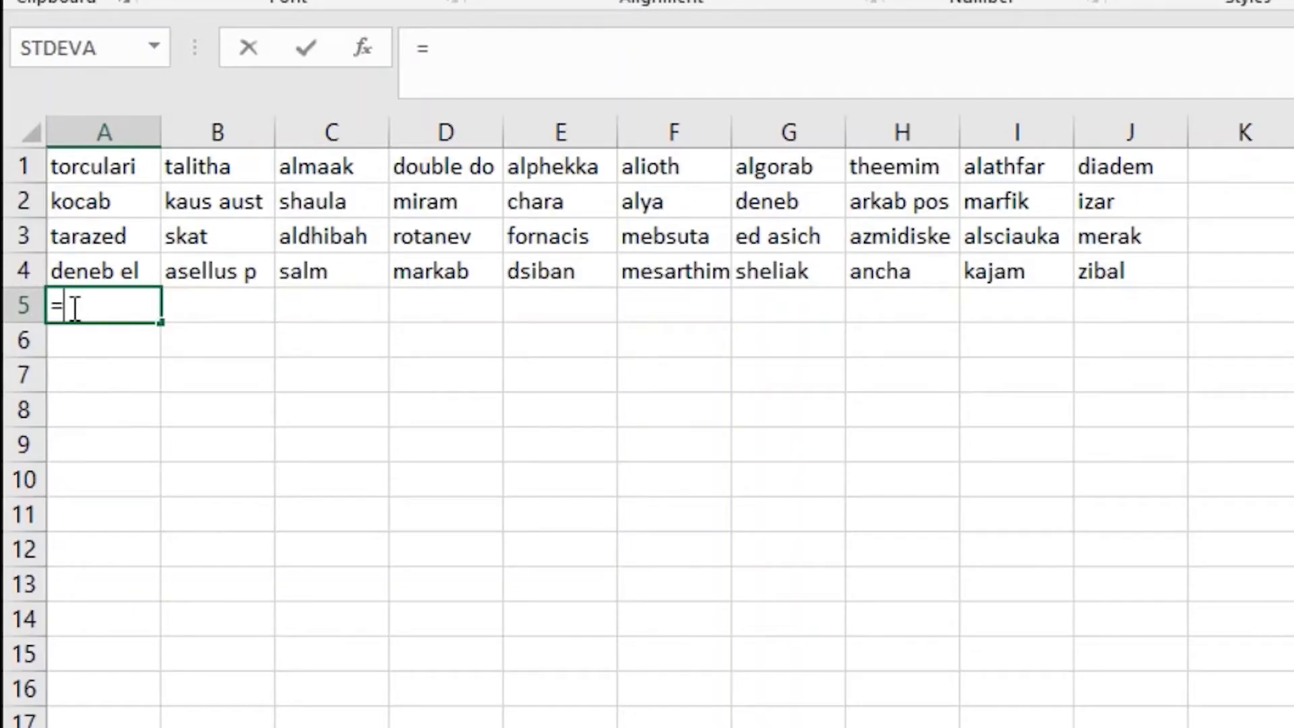
type("b")
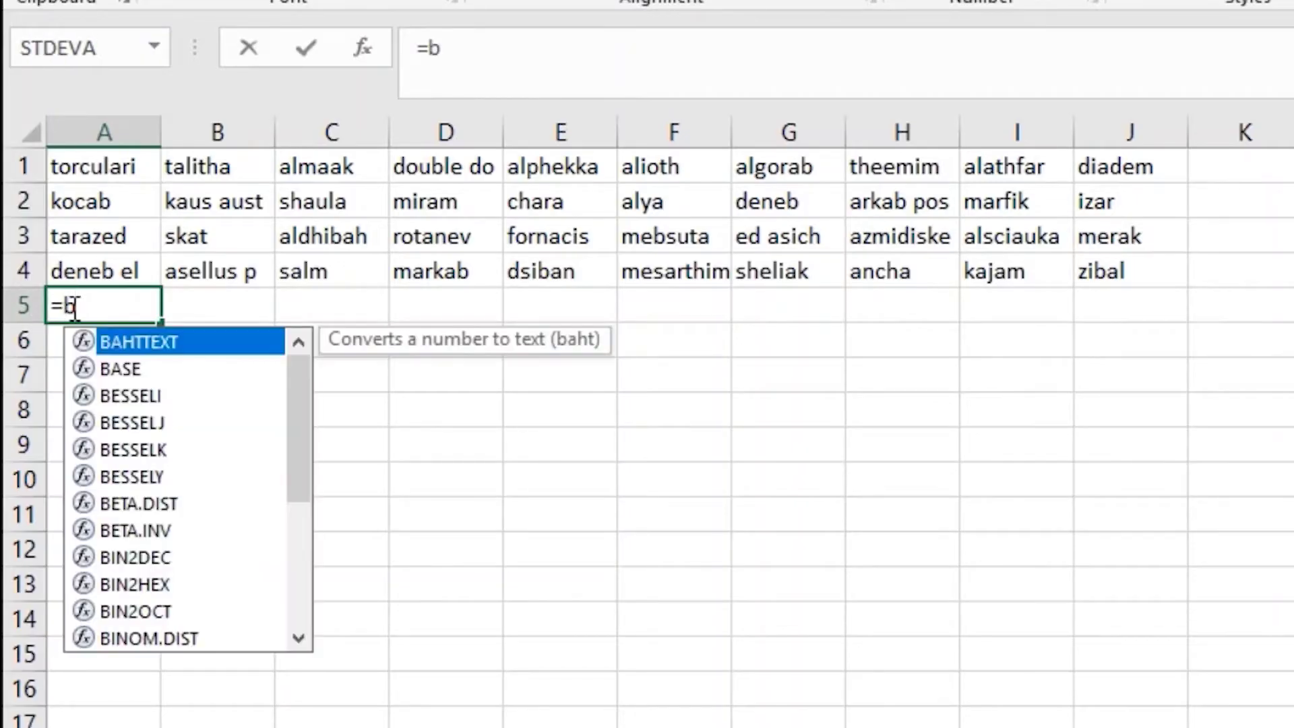
type("1")
key("Return")
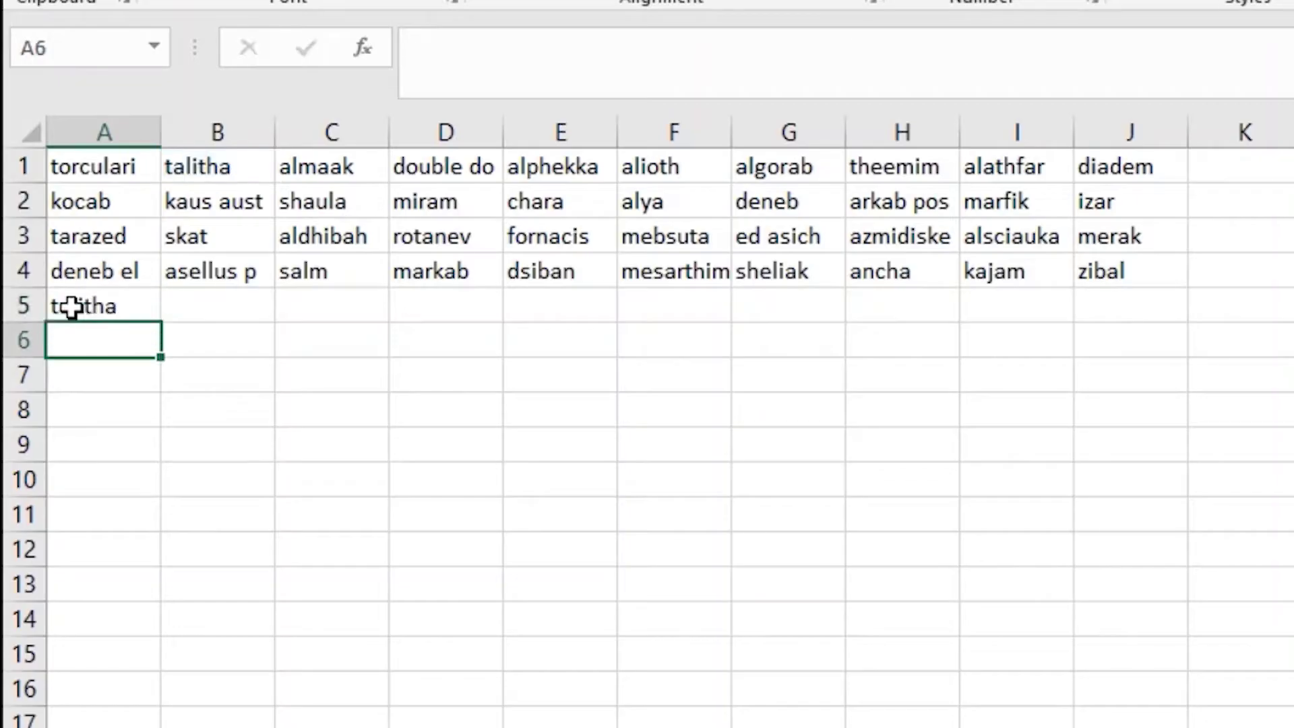
left_click(72, 306)
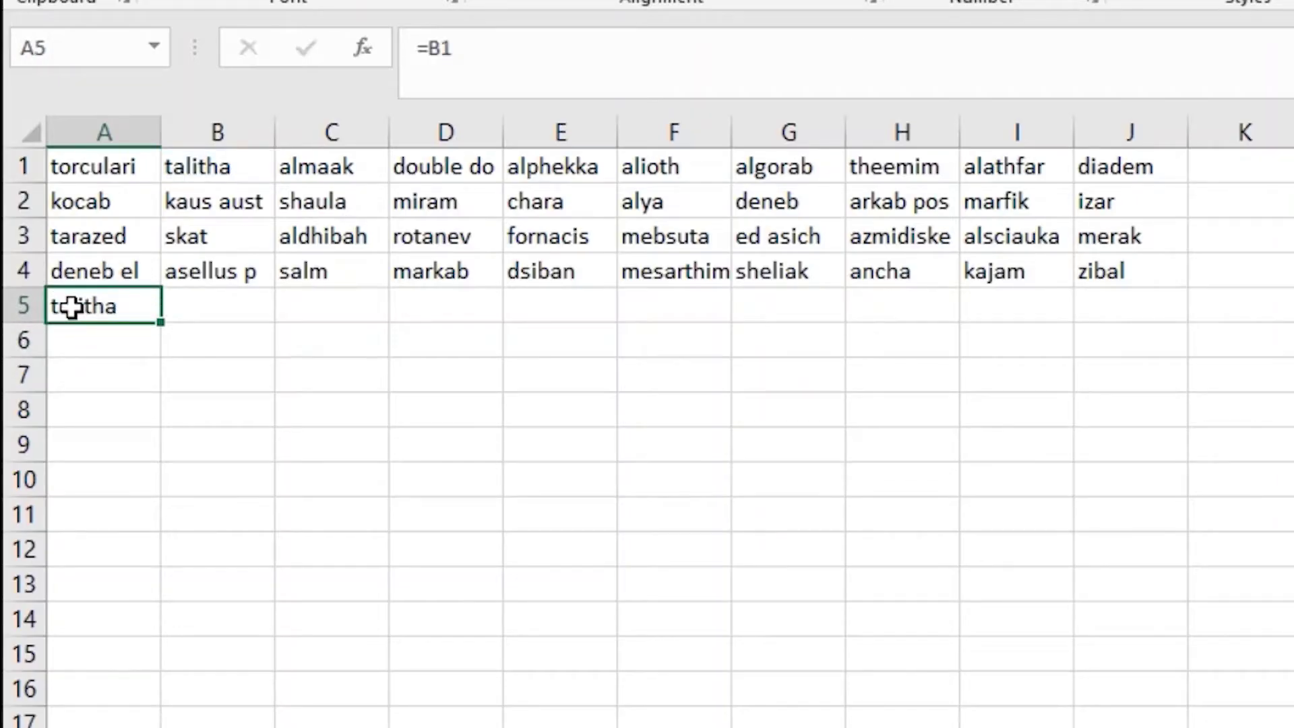
key("Up")
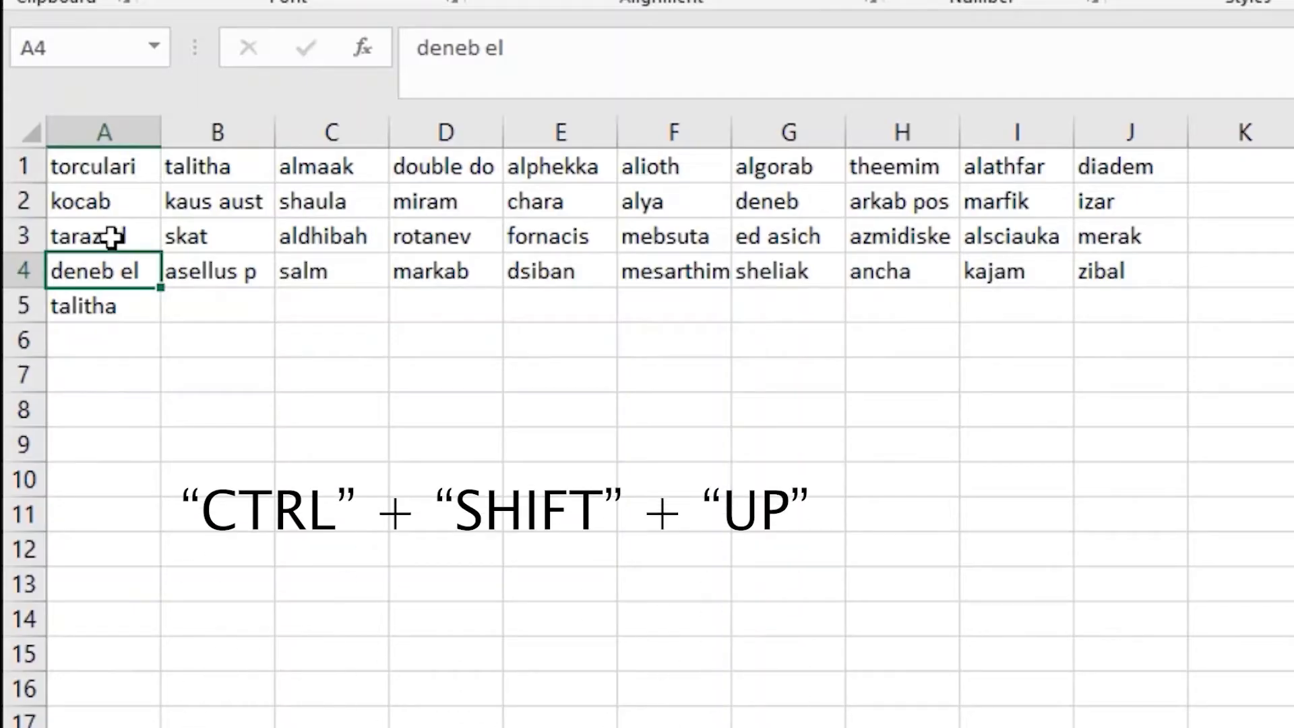
Step: Check the name grid spans A1 to column J, ending with diadem, izar, merak and zibal
key("ctrl+shift+Up")
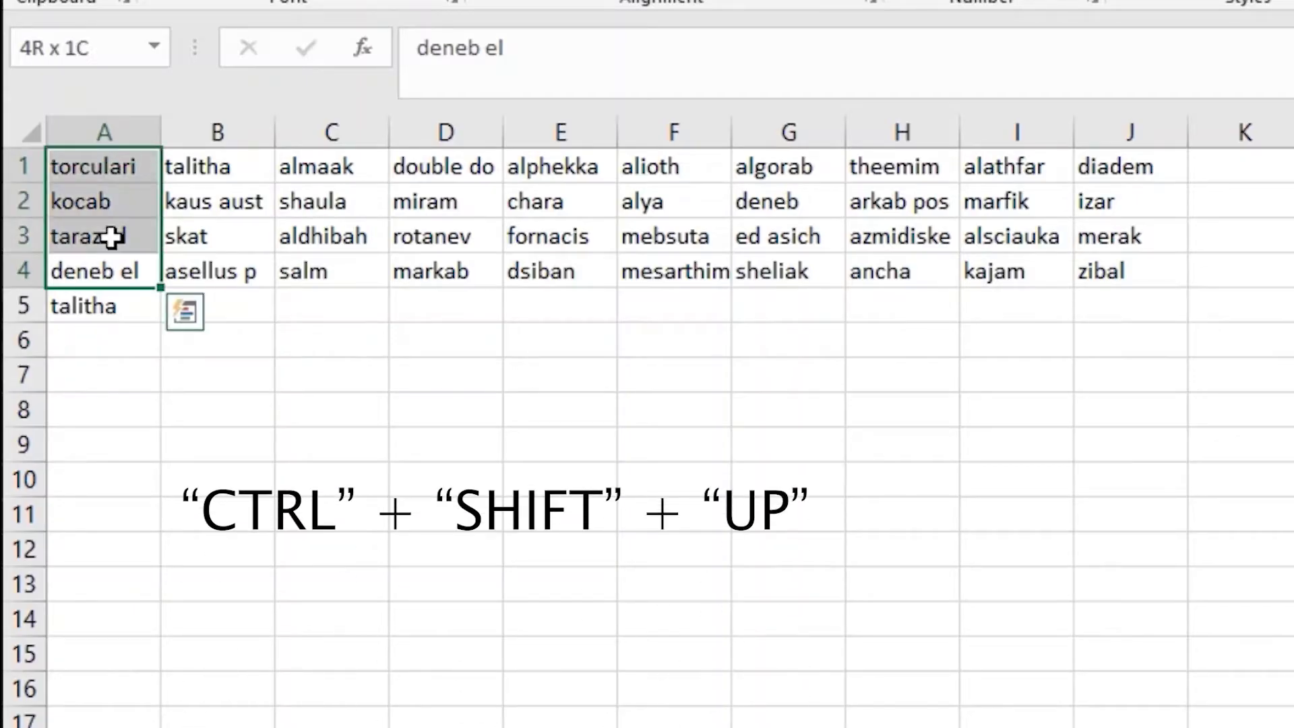
key("ctrl+shift+Right")
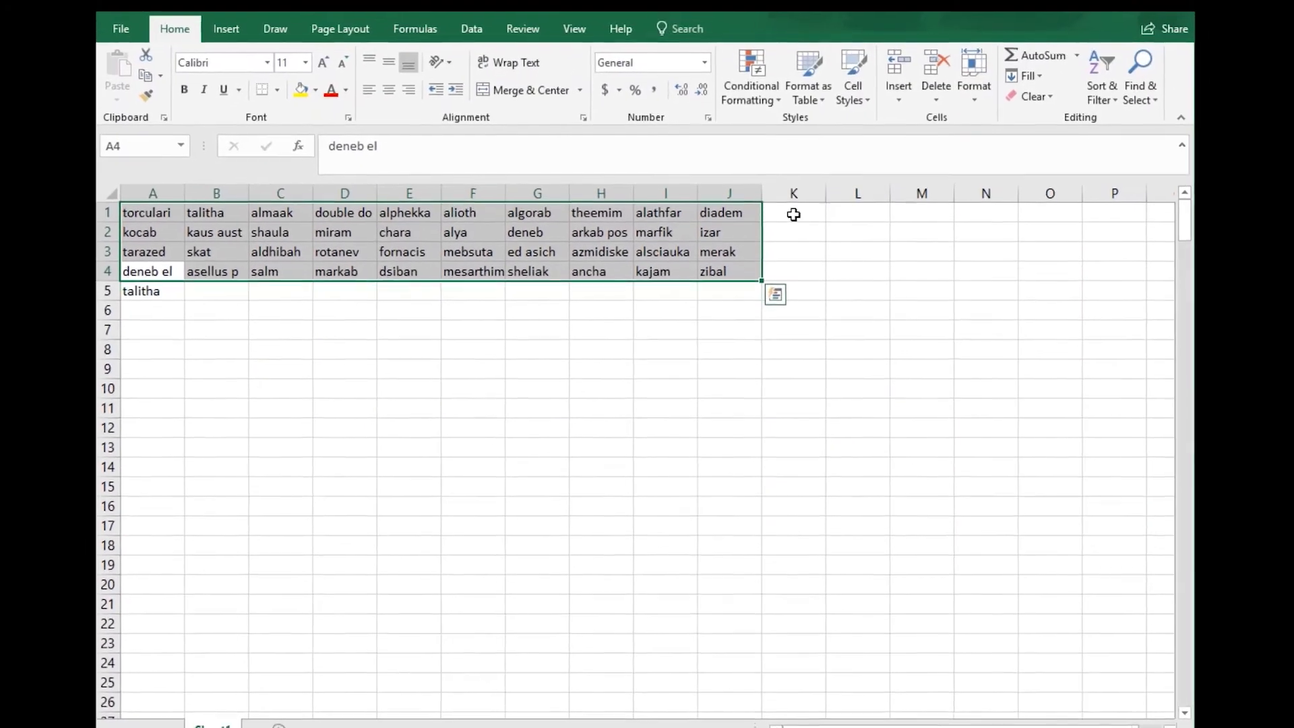
left_click(733, 0)
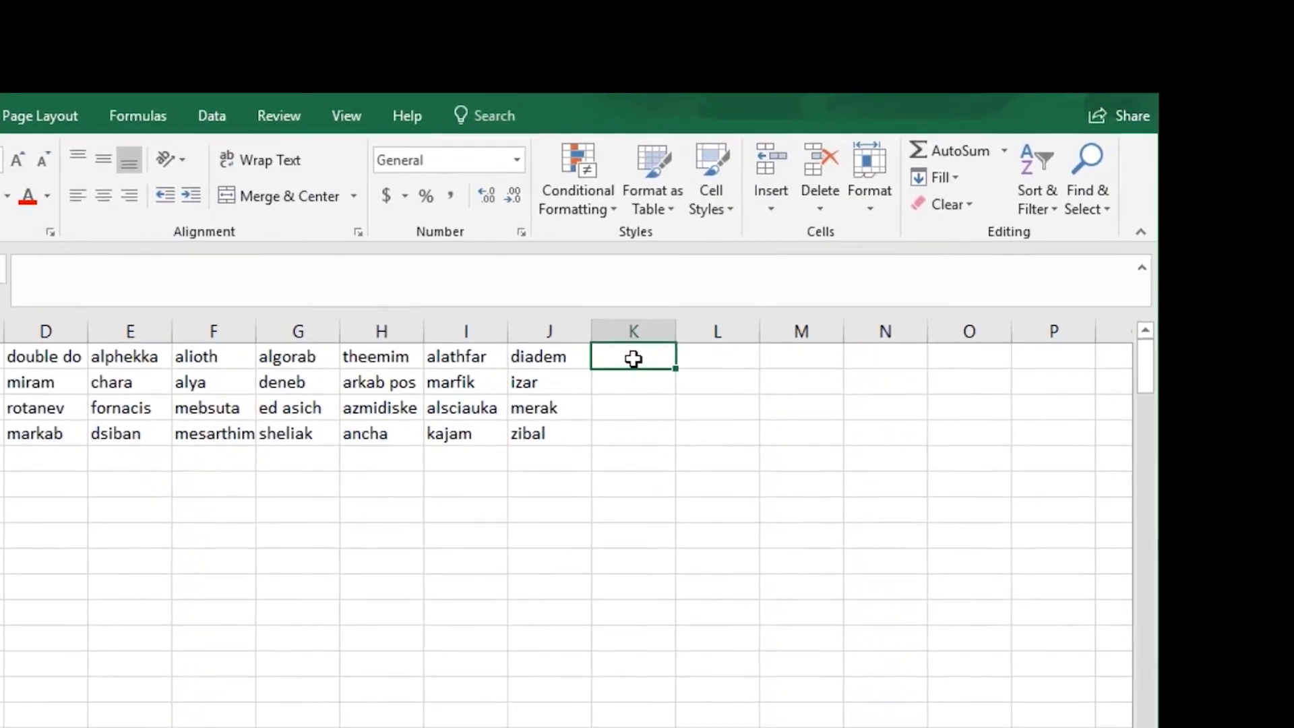
Step: Fill column K with a linear series from 40 in K1, step -1, stopping at 1
type("40")
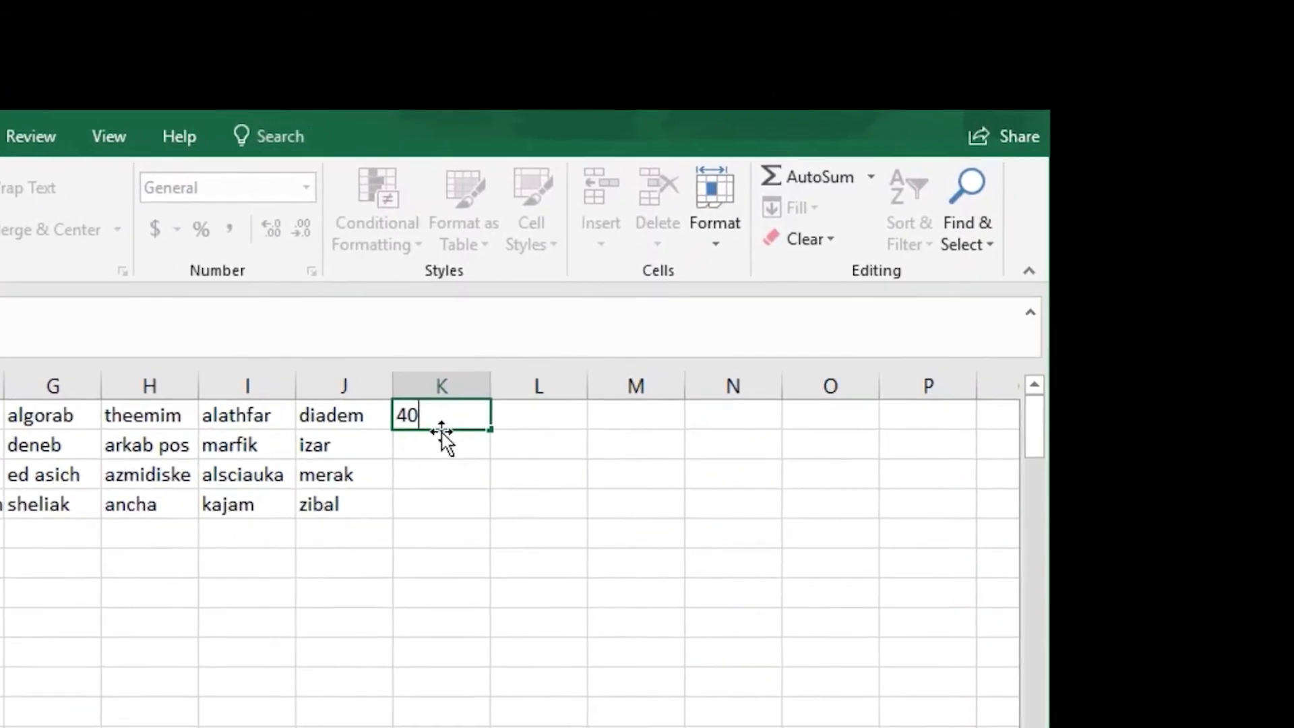
key("ctrl+Return")
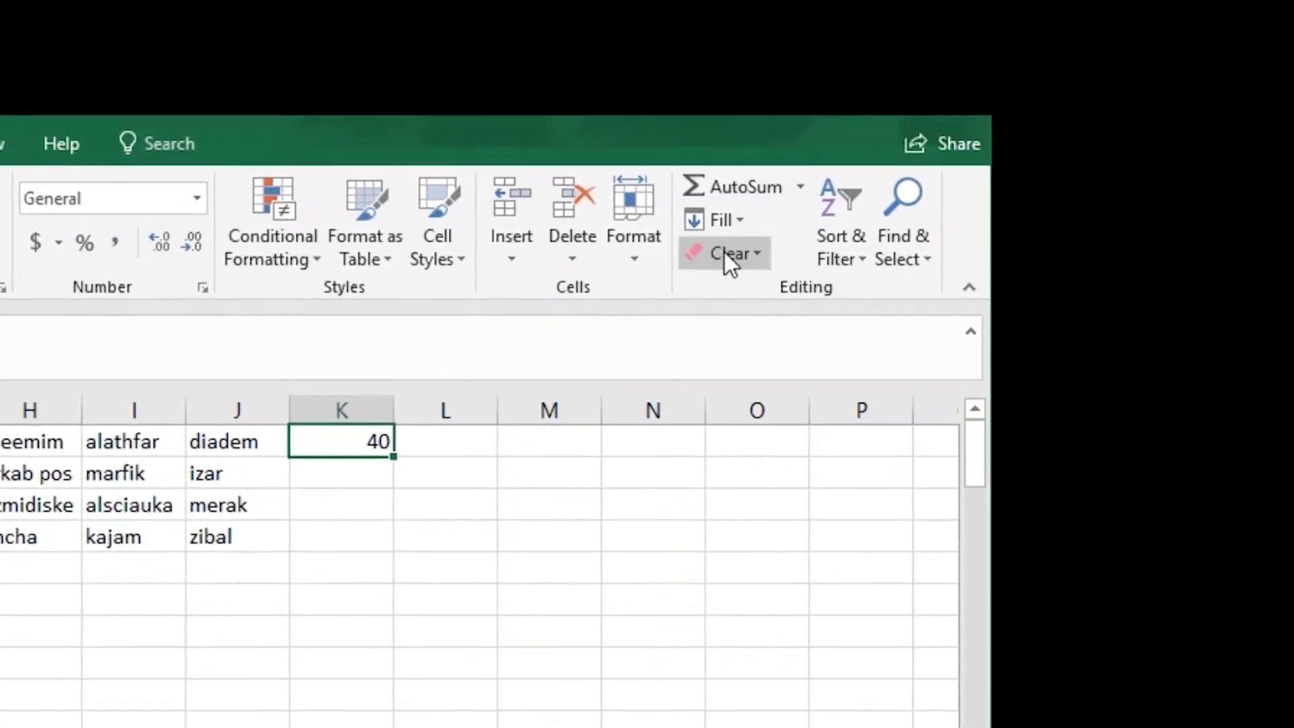
left_click(725, 221)
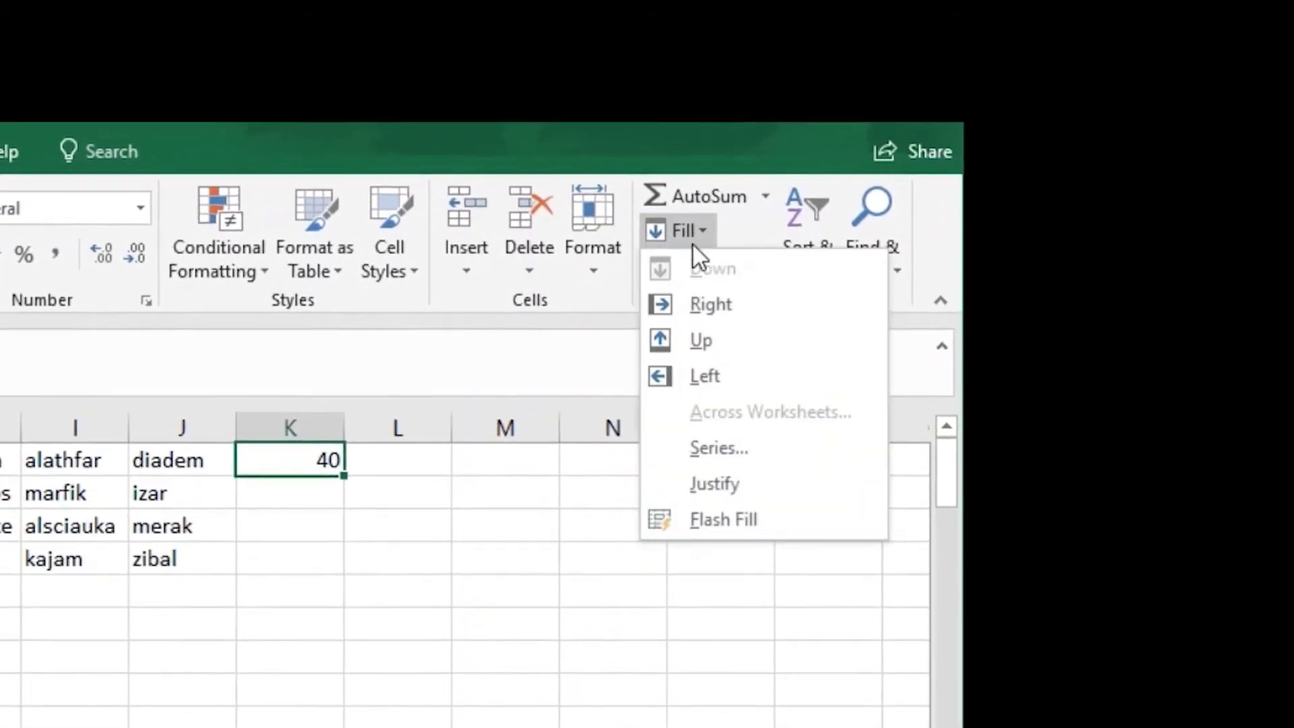
left_click(704, 447)
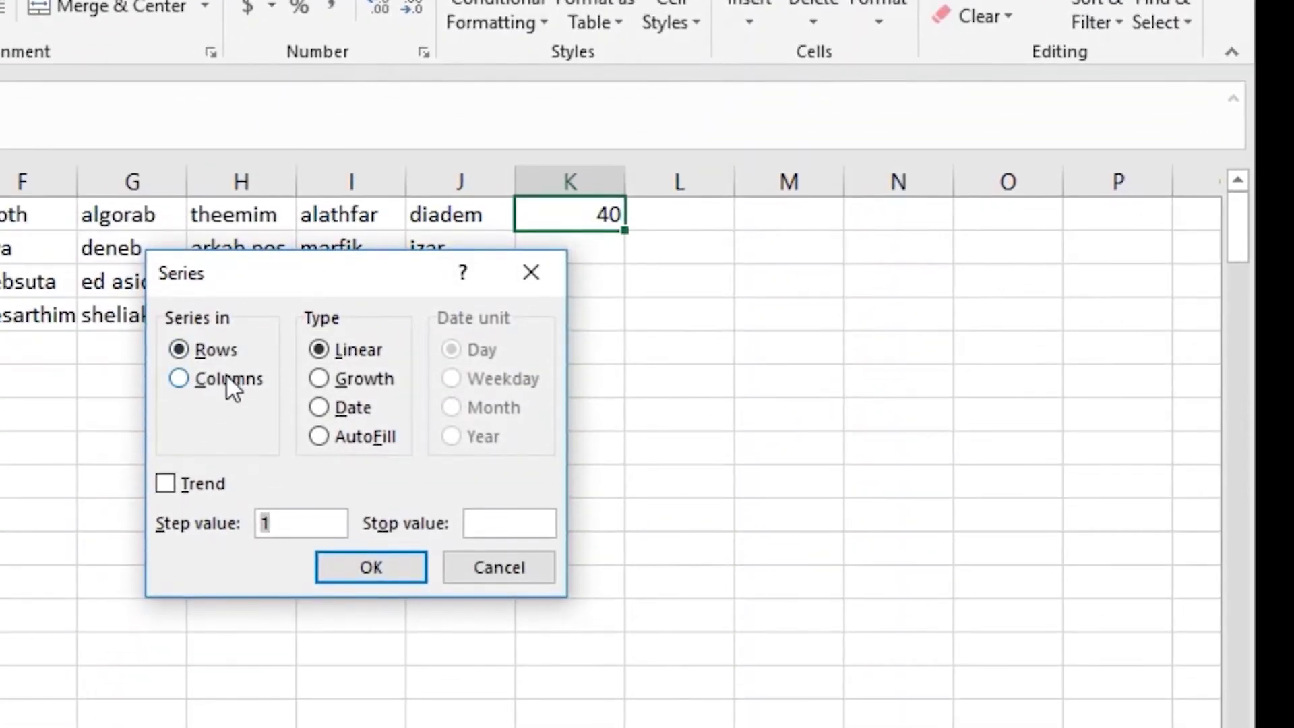
left_click(225, 378)
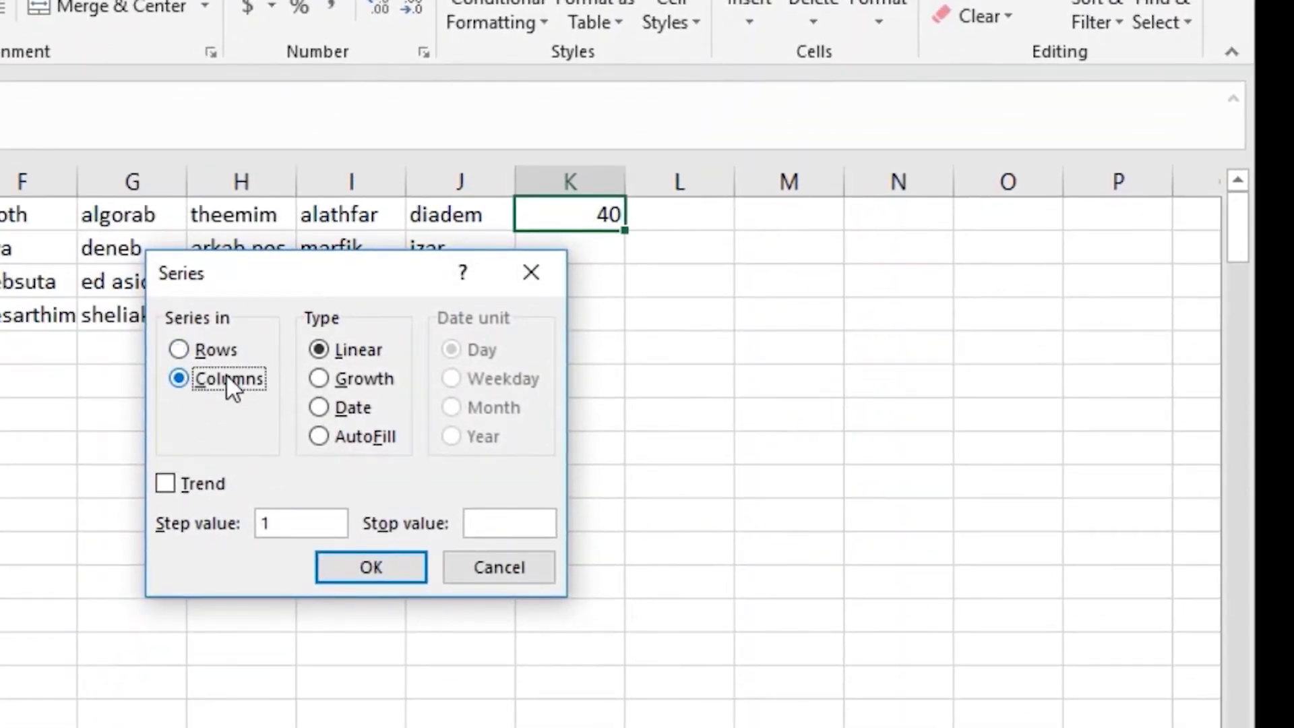
left_click(263, 523)
key("BackSpace")
type("-1")
left_click(481, 521)
type("1")
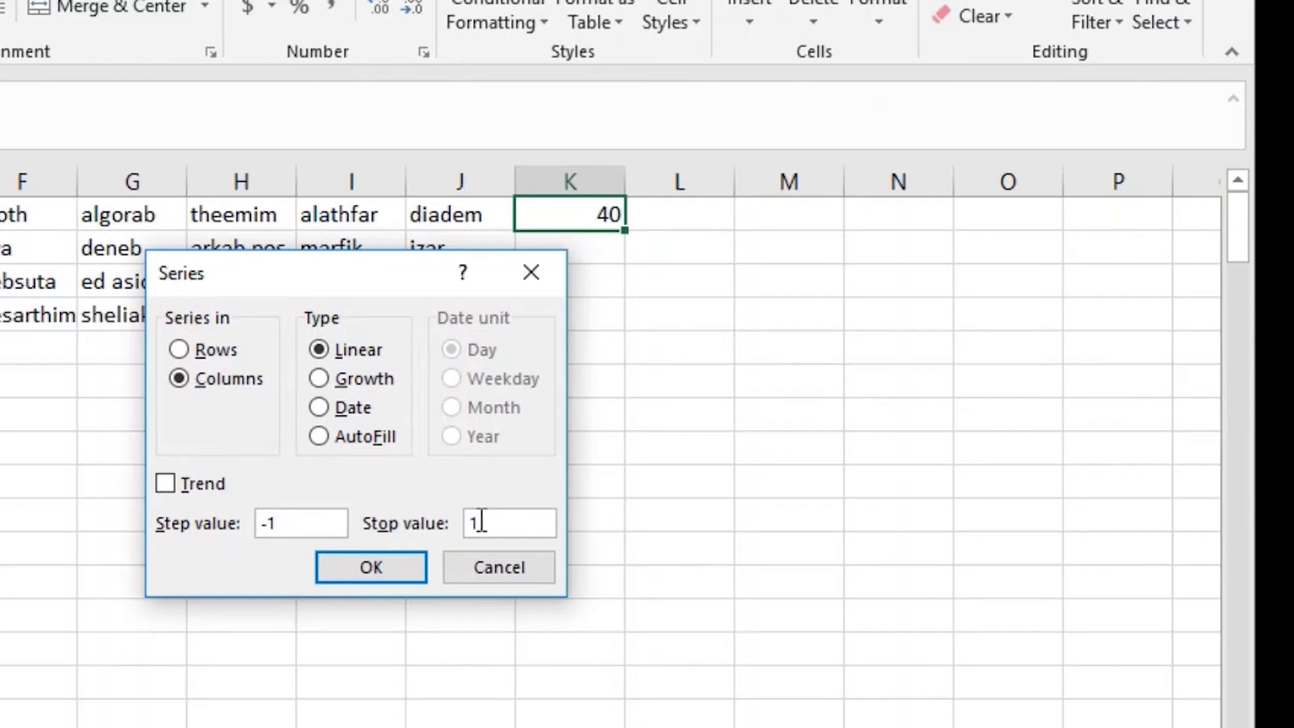
left_click(412, 565)
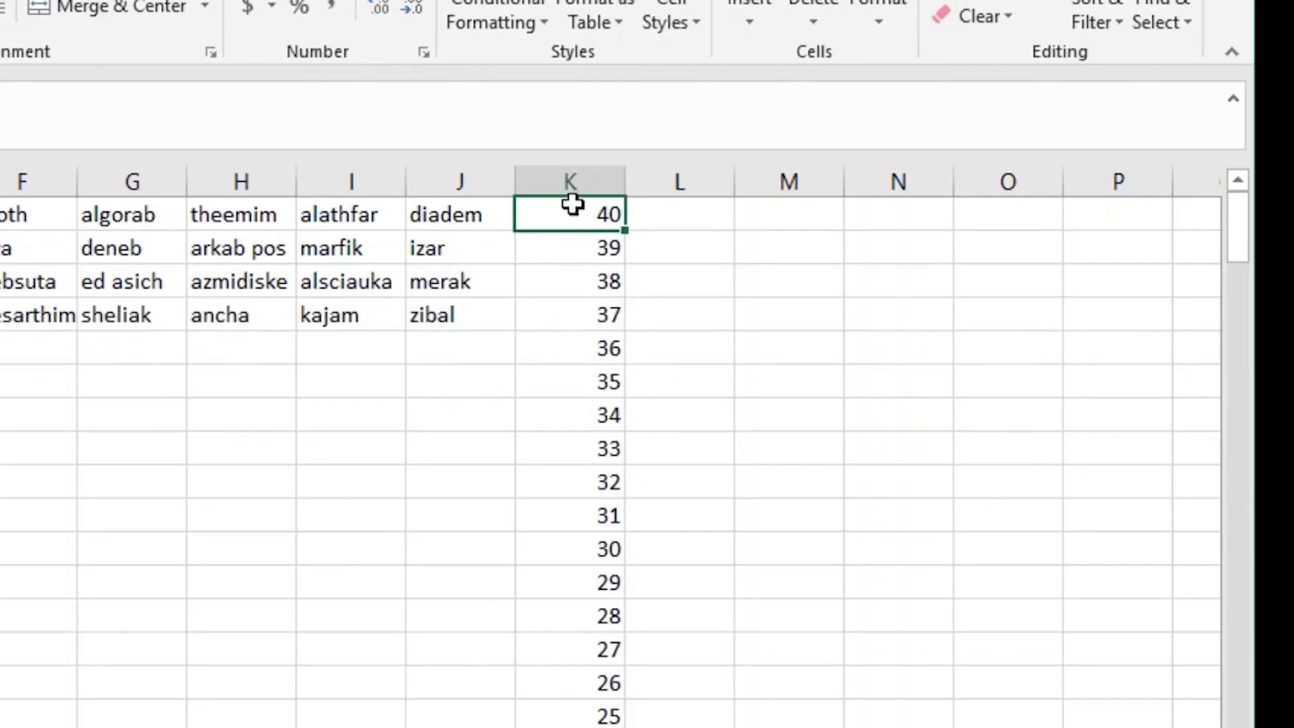
key("Left")
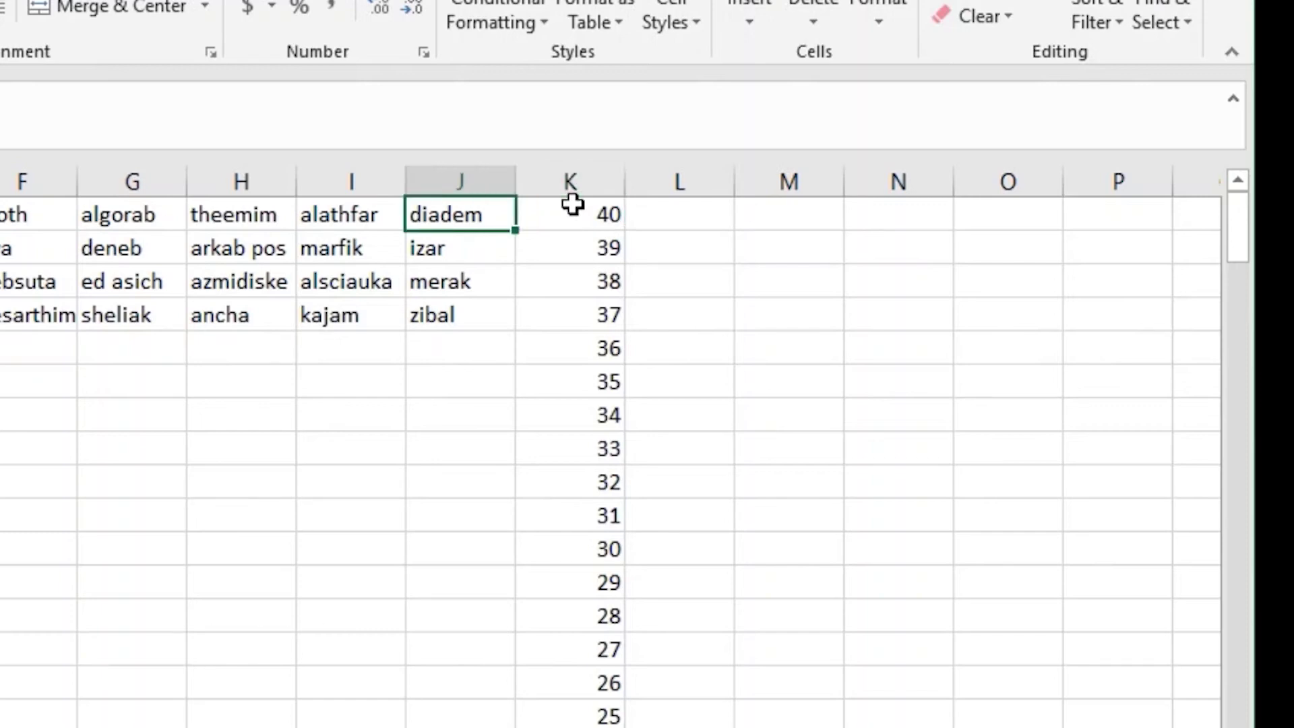
key("ctrl+Down")
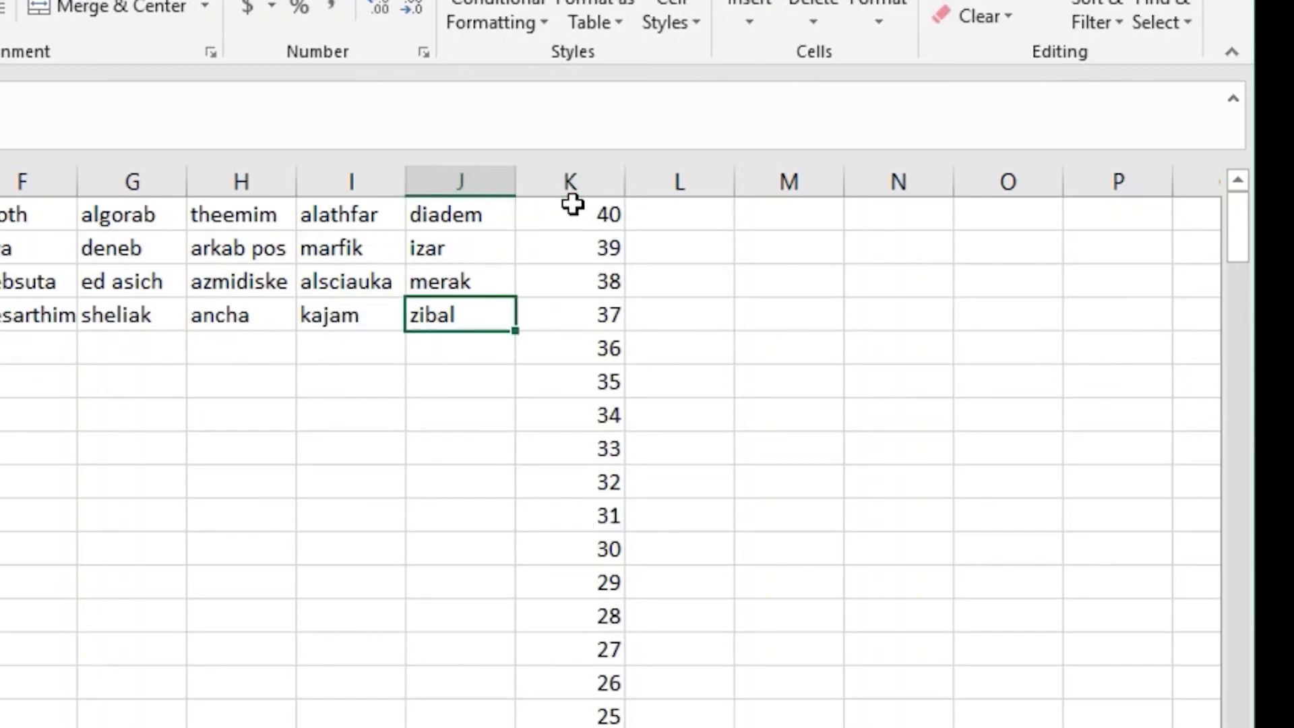
key("Down")
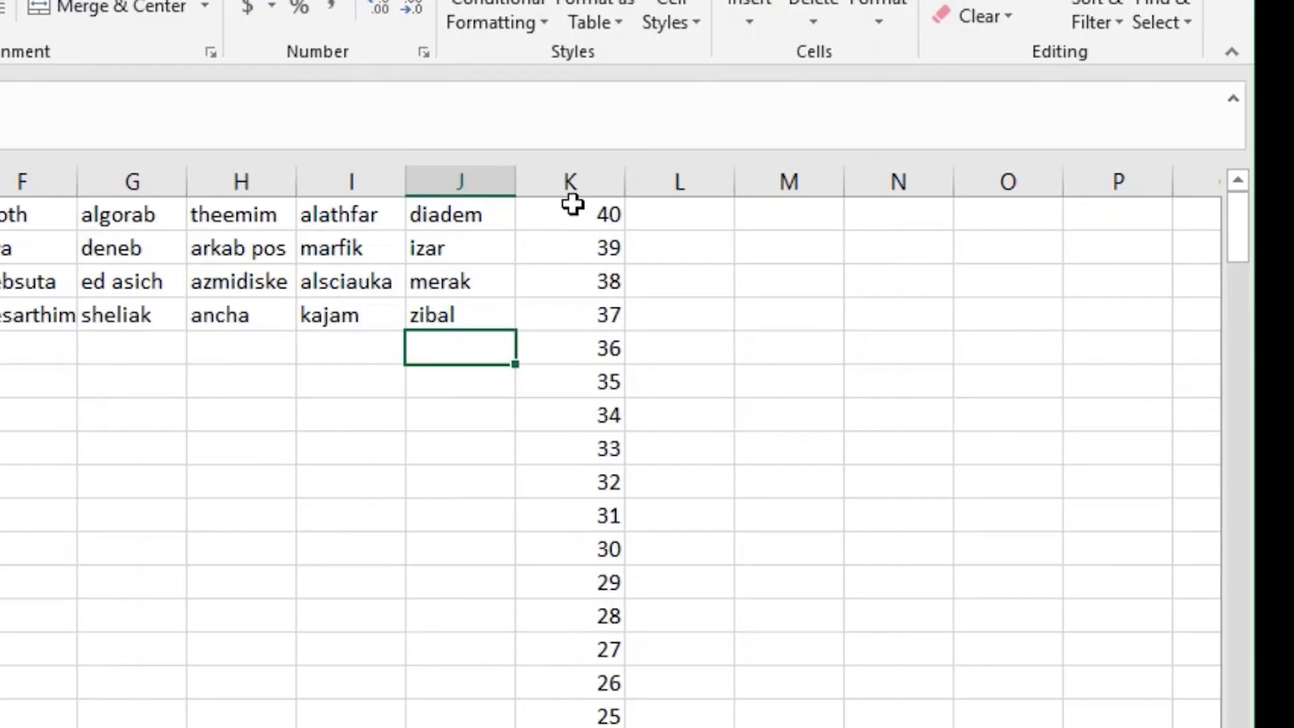
key("Right")
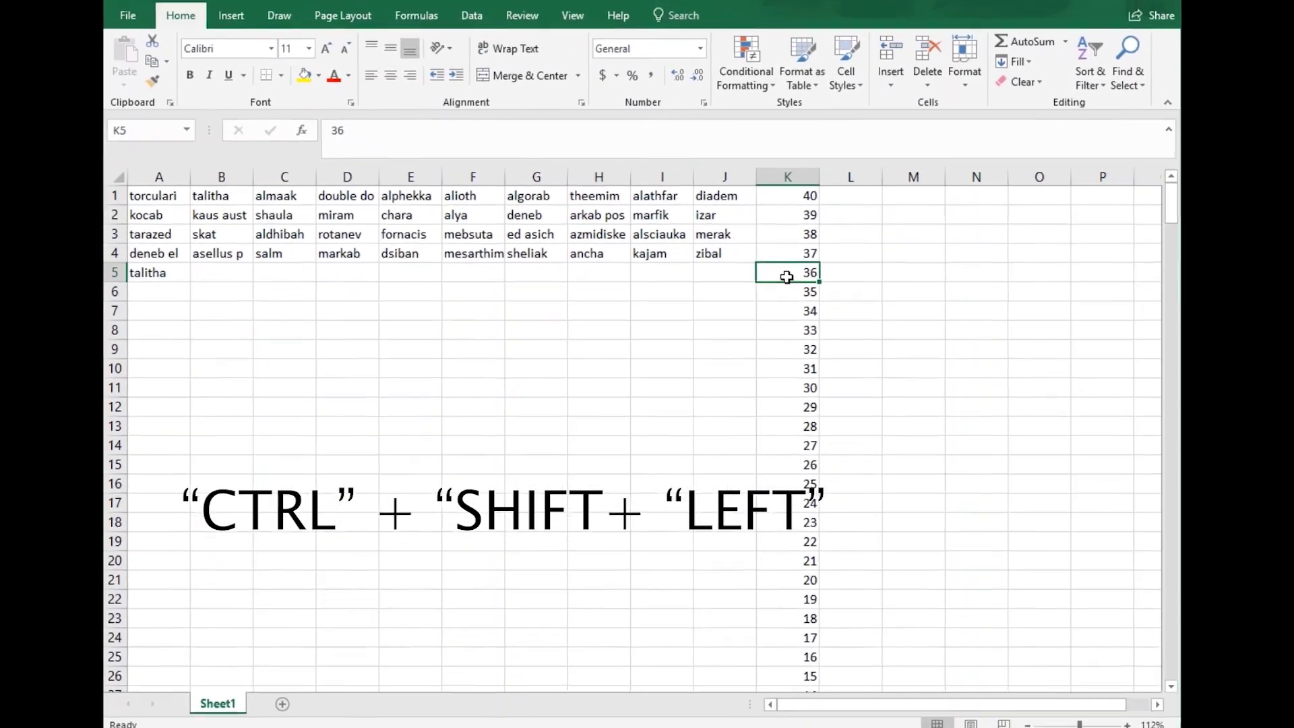
Step: Select A5:K40 and fill the formulas right and down, stacking names to zibal in row 40
key("ctrl+shift+Left")
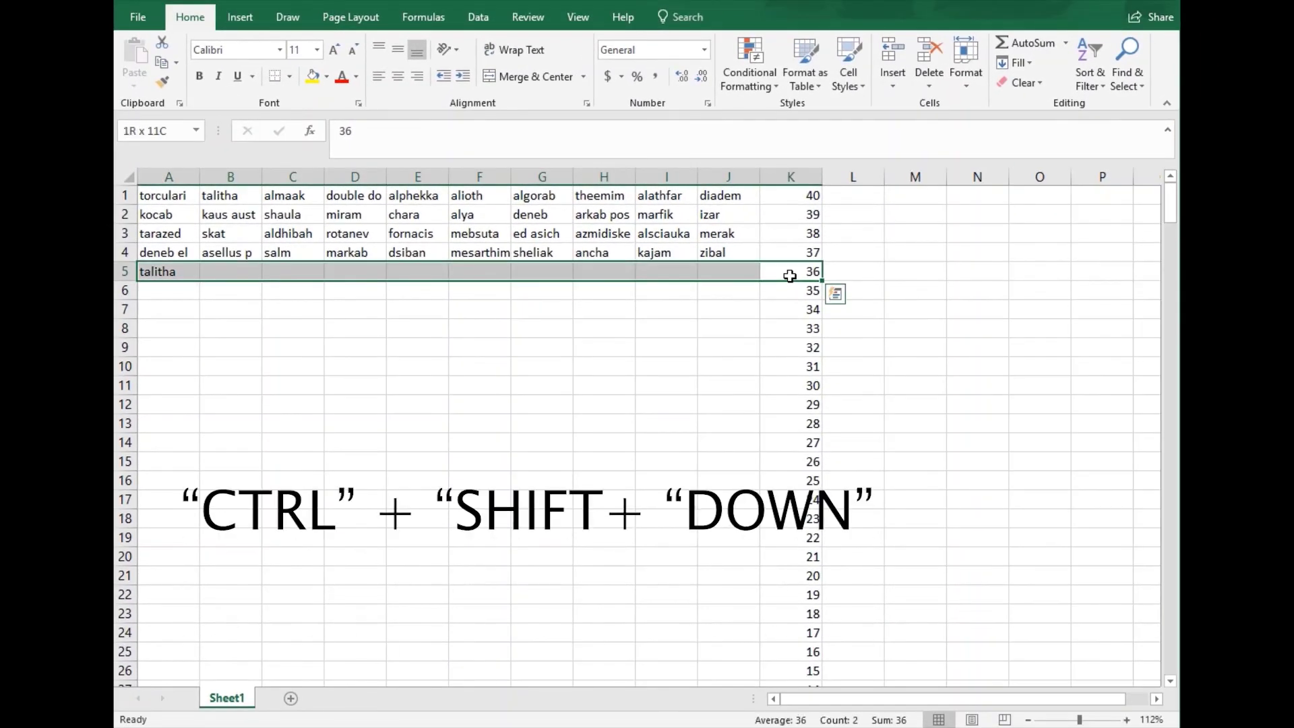
key("ctrl+shift+Down")
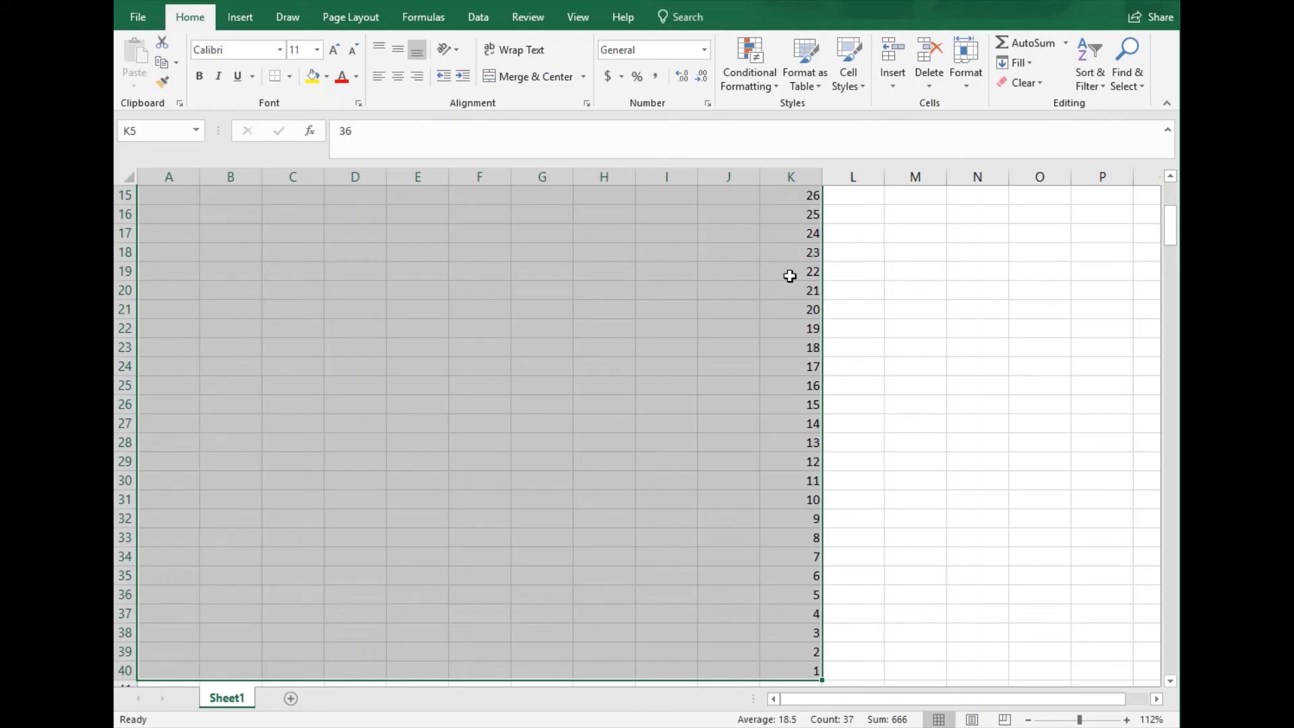
key("ctrl+r")
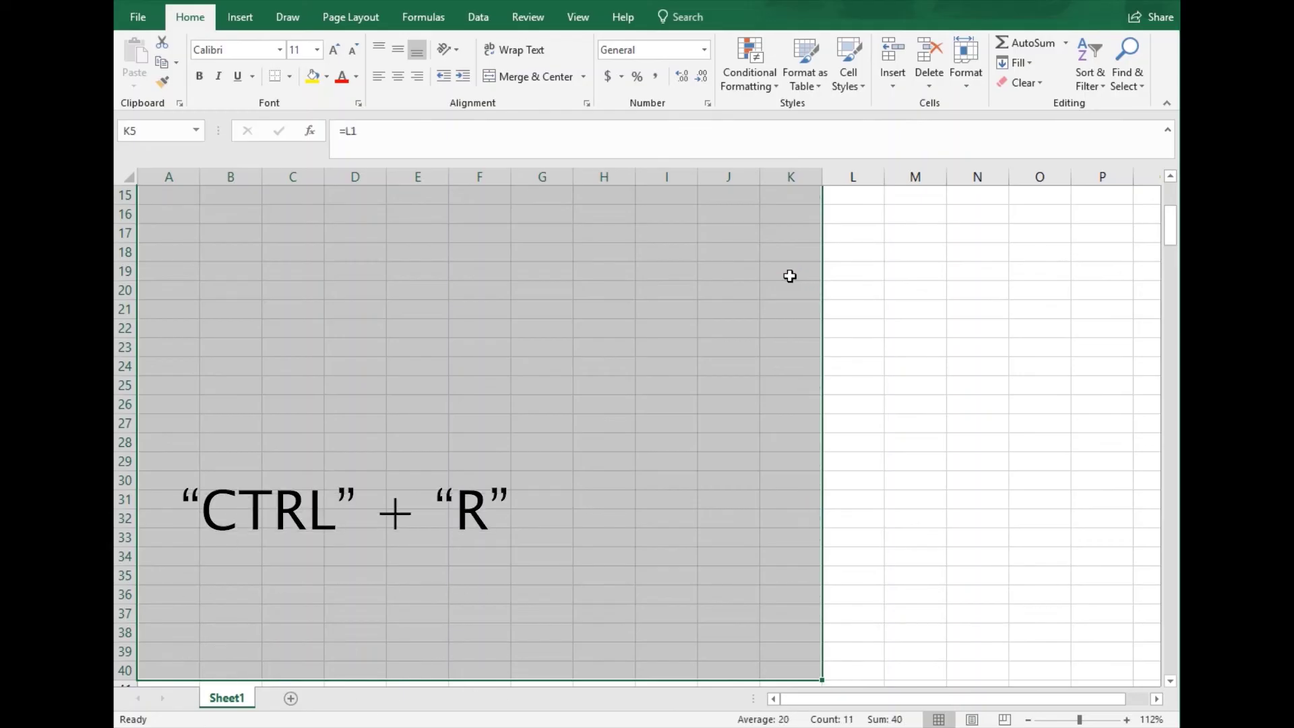
key("ctrl+d")
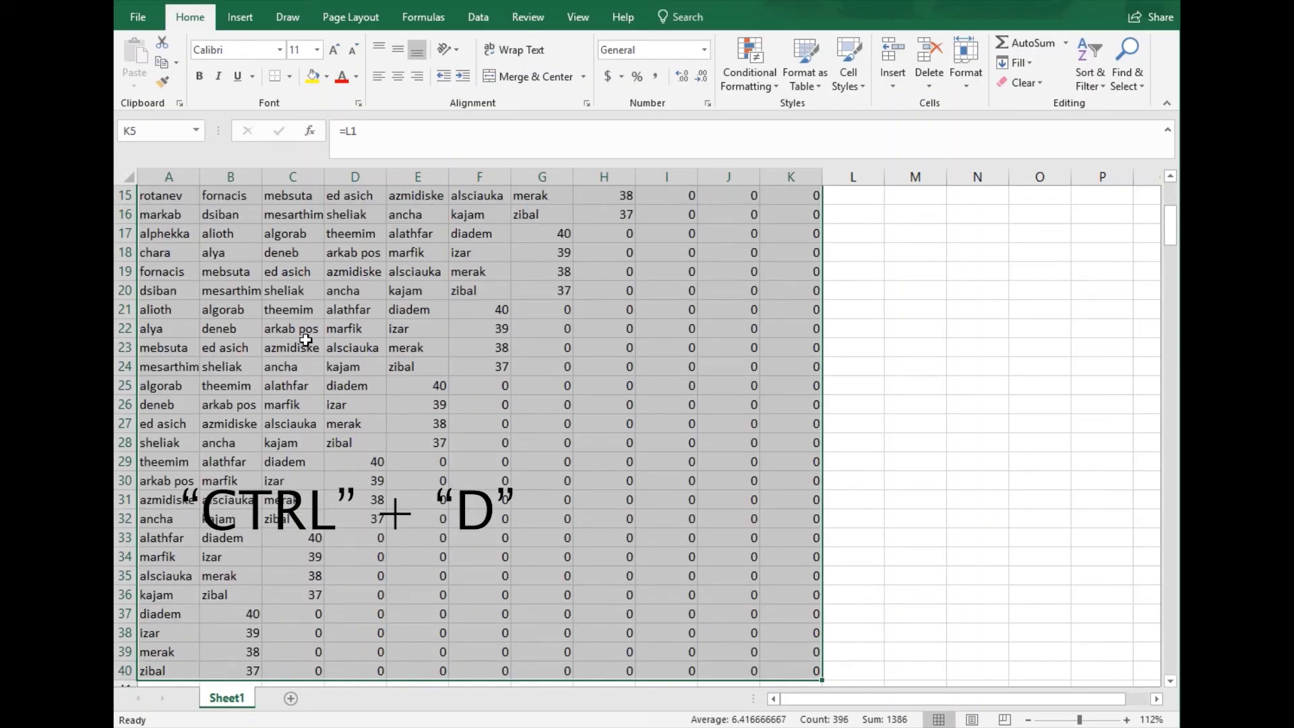
Step: Paste column A back as plain values, then select columns B through K for clearing
left_click(162, 173)
right_click(163, 174)
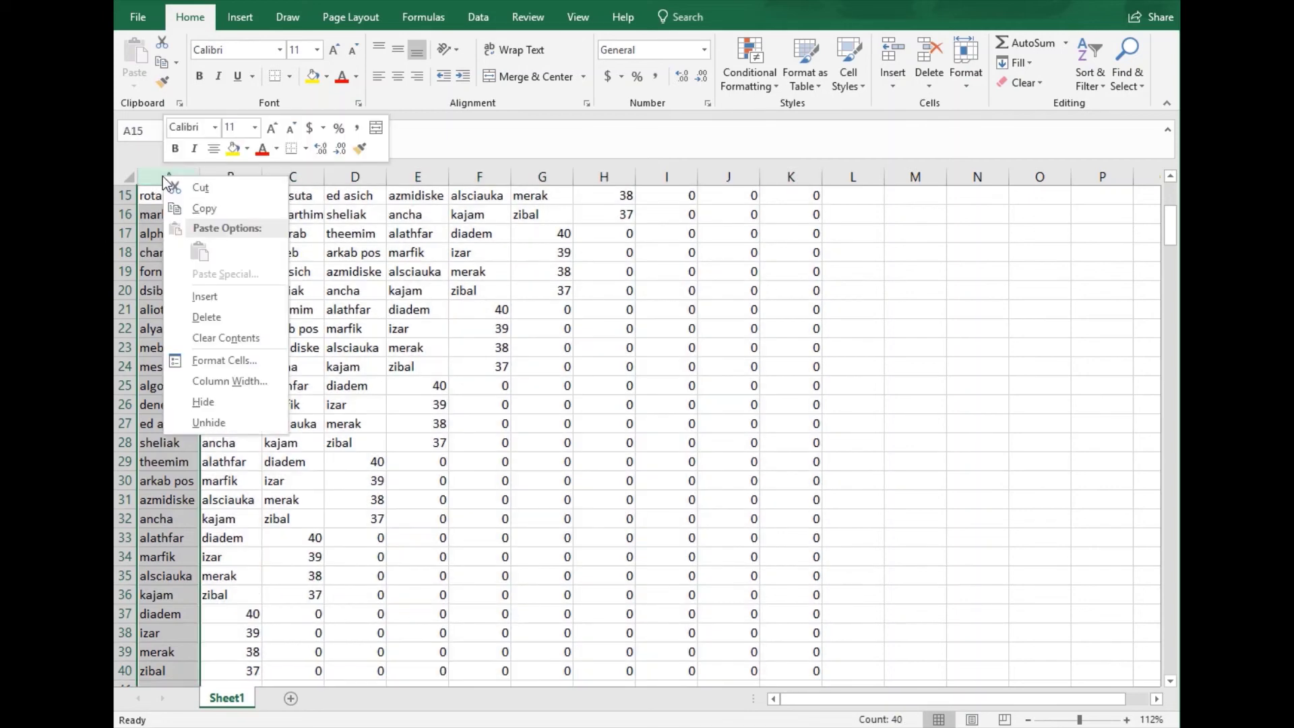
left_click(177, 207)
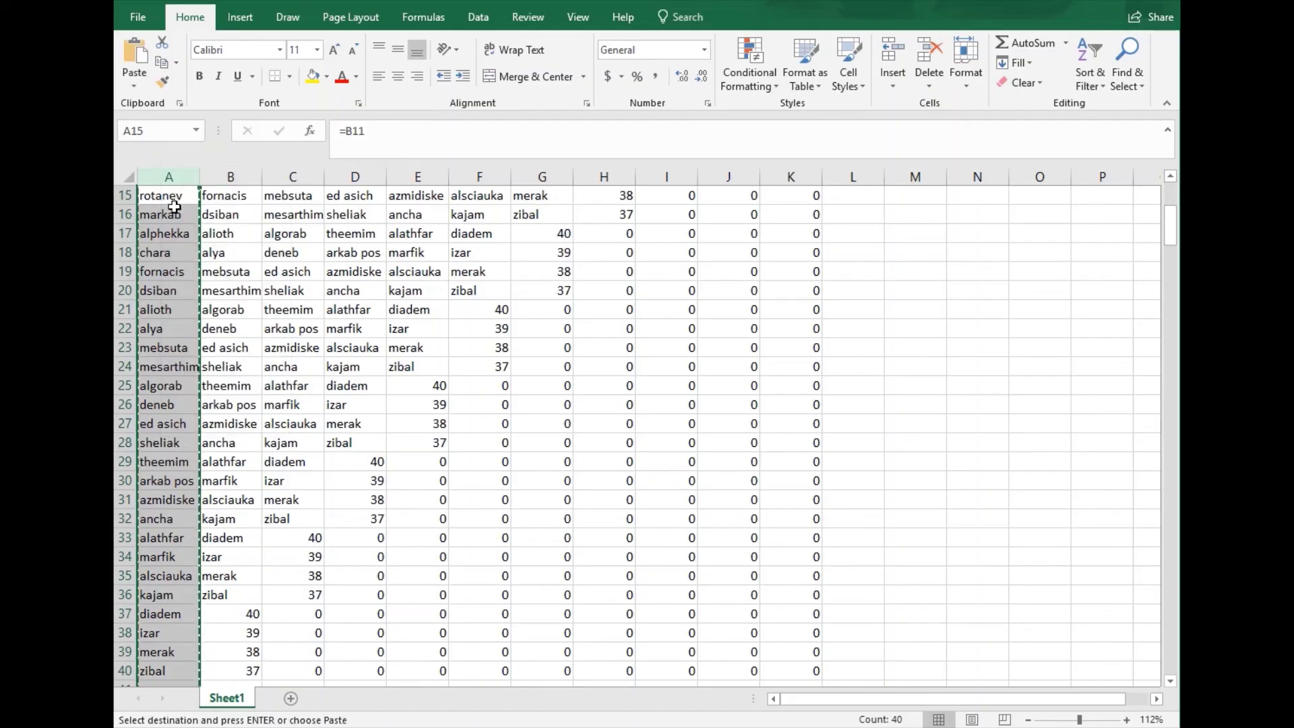
right_click(174, 207)
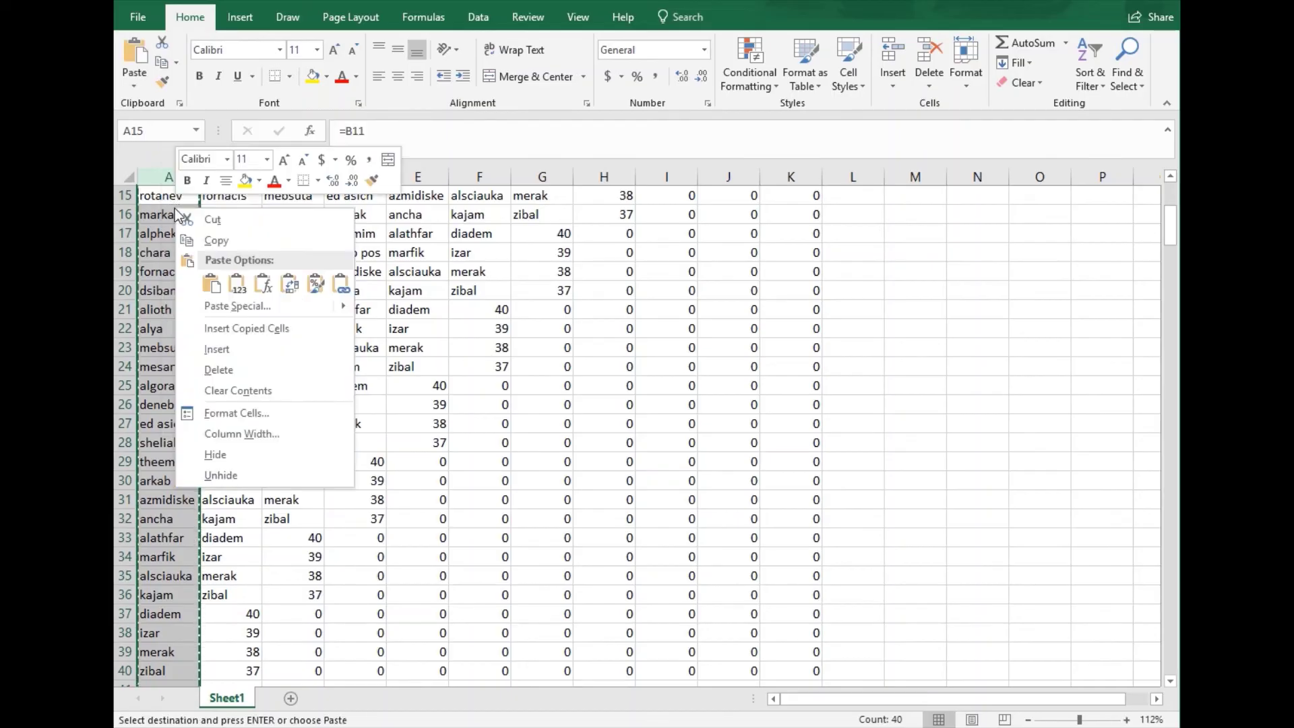
left_click(240, 283)
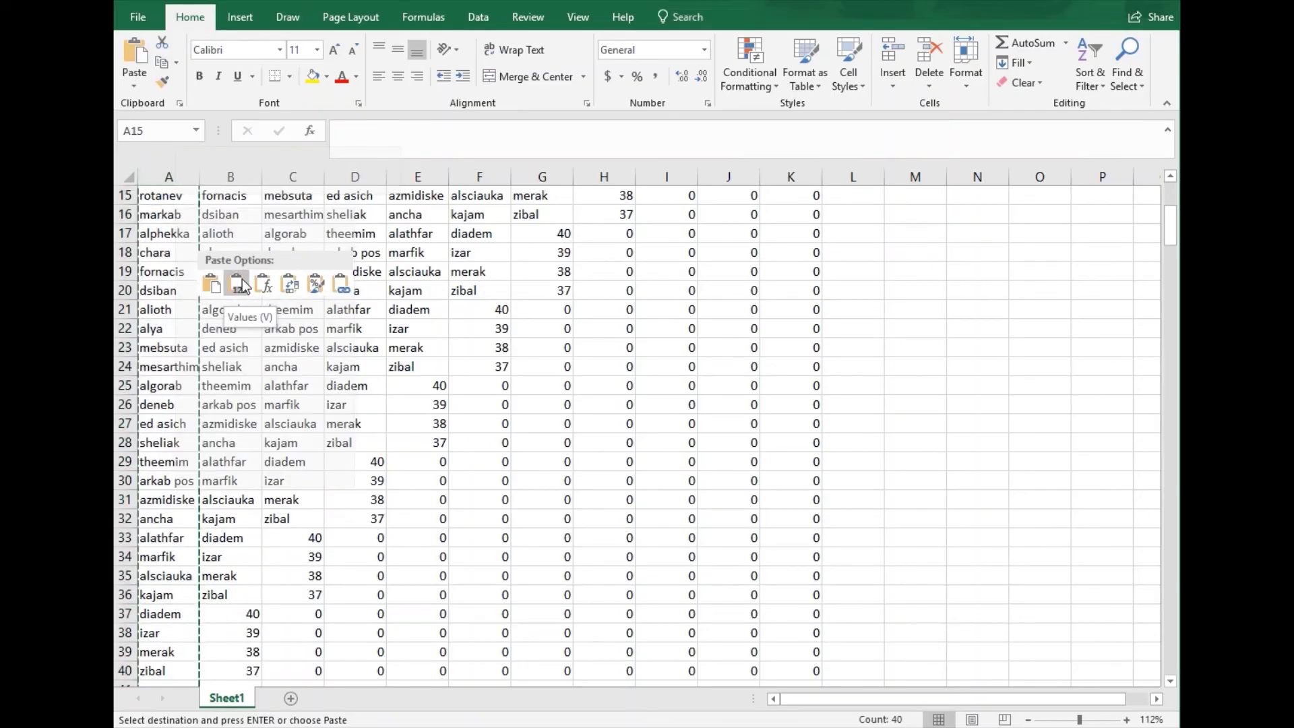
left_click(228, 178)
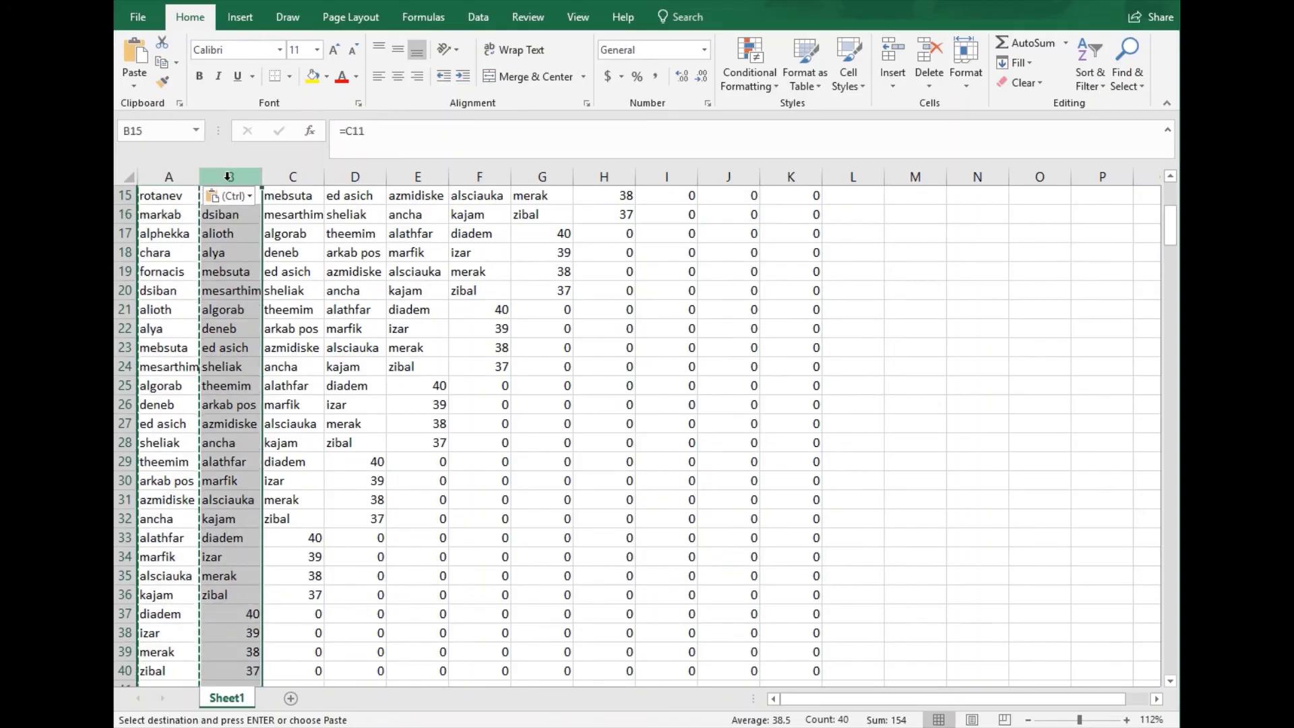
key("shift+Right")
key("shift+Right")
key("shift+Right")
key("shift+Right")
key("shift+Right")
key("shift+Right")
key("shift+Right")
key("shift+Right")
key("shift+Right")
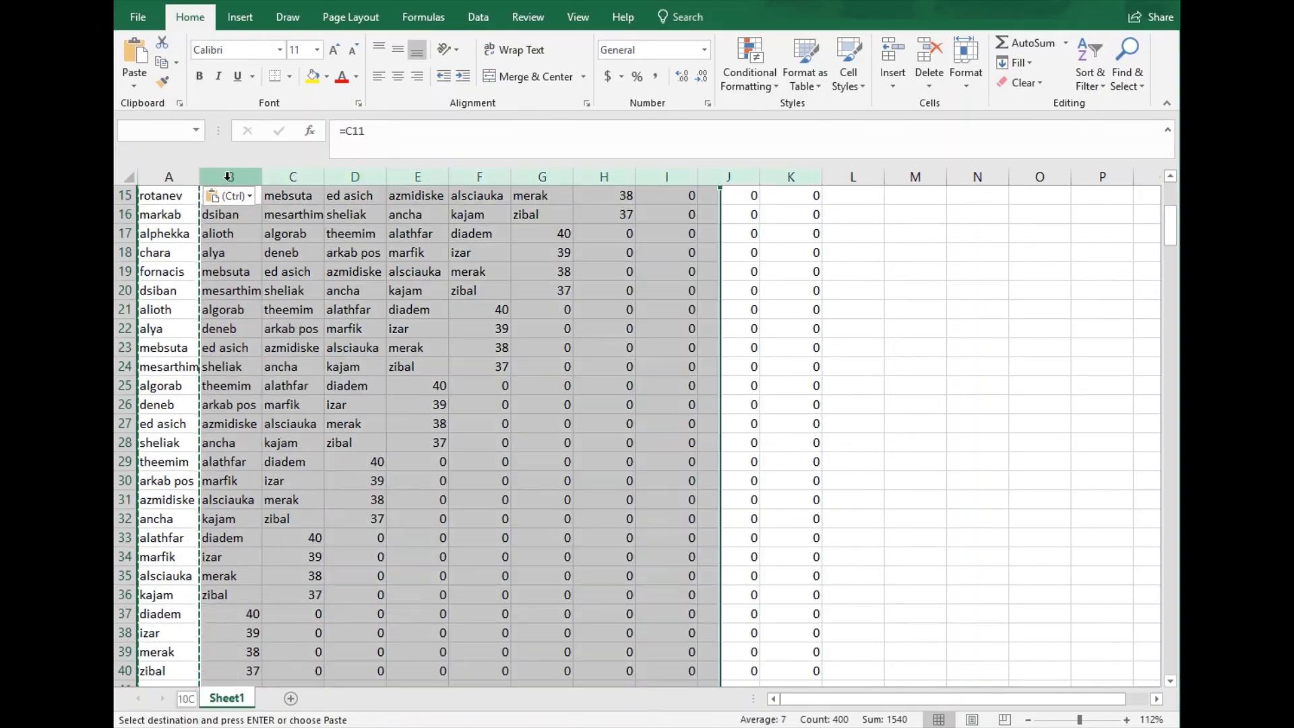
key("Delete")
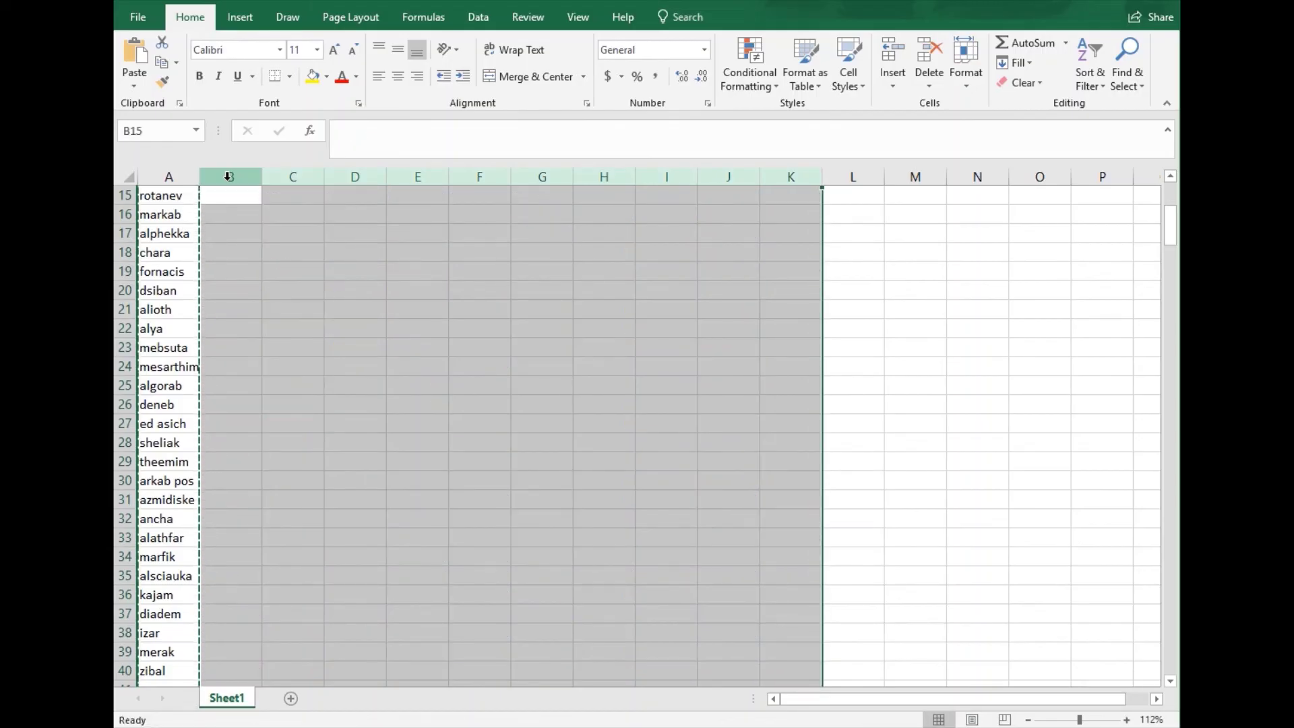
key("ctrl+Up")
key("Left")
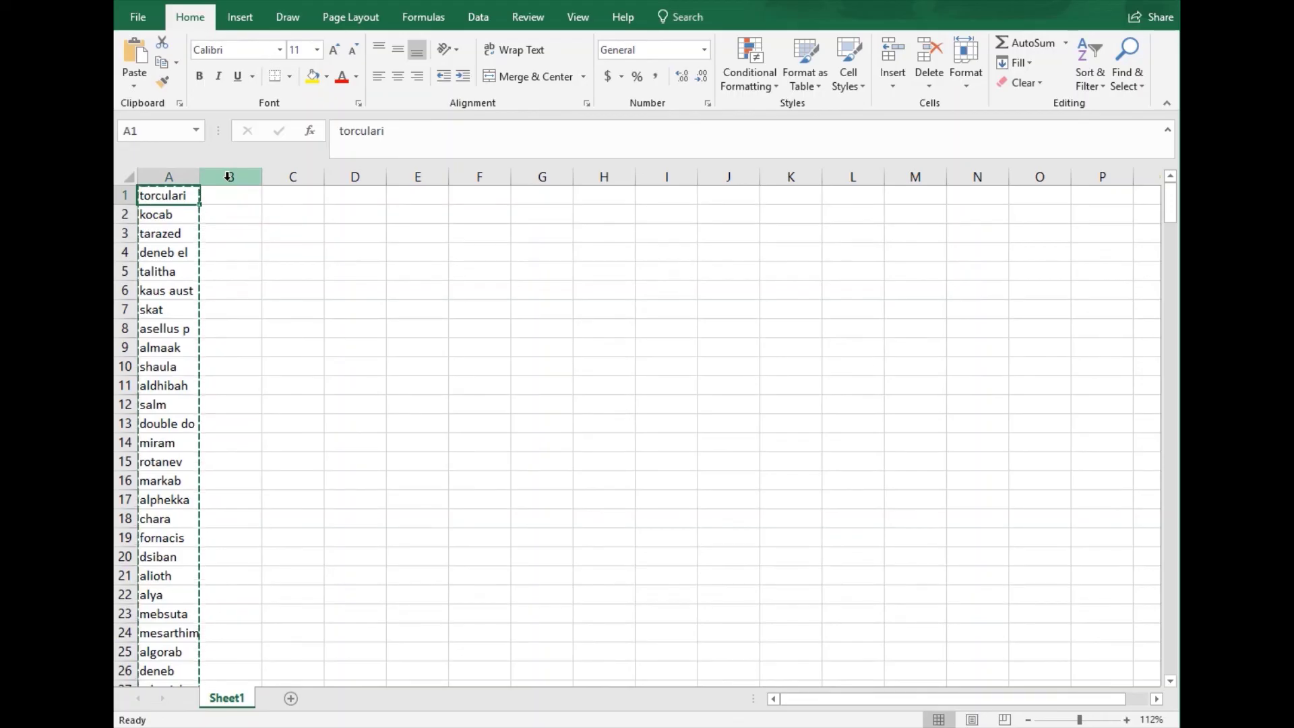